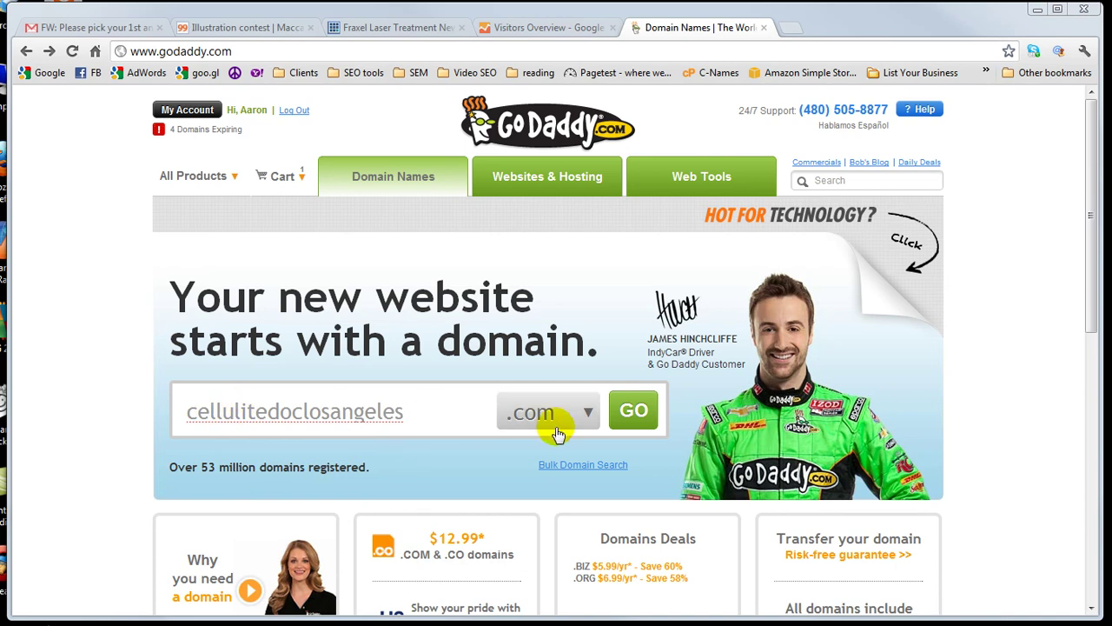
# Search GoDaddy for cellulitedoclosangeles with the .com extension
pyautogui.click(632, 408)
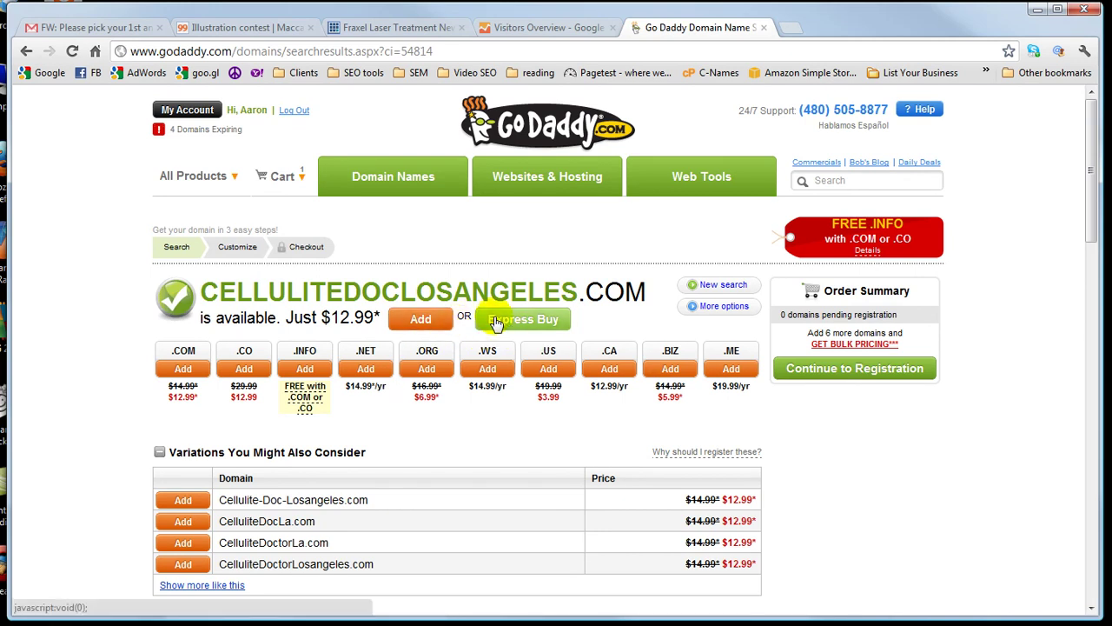
# Express-buy cellulitedoclosangeles.com, accept the terms and place the $13.17 order
pyautogui.click(537, 370)
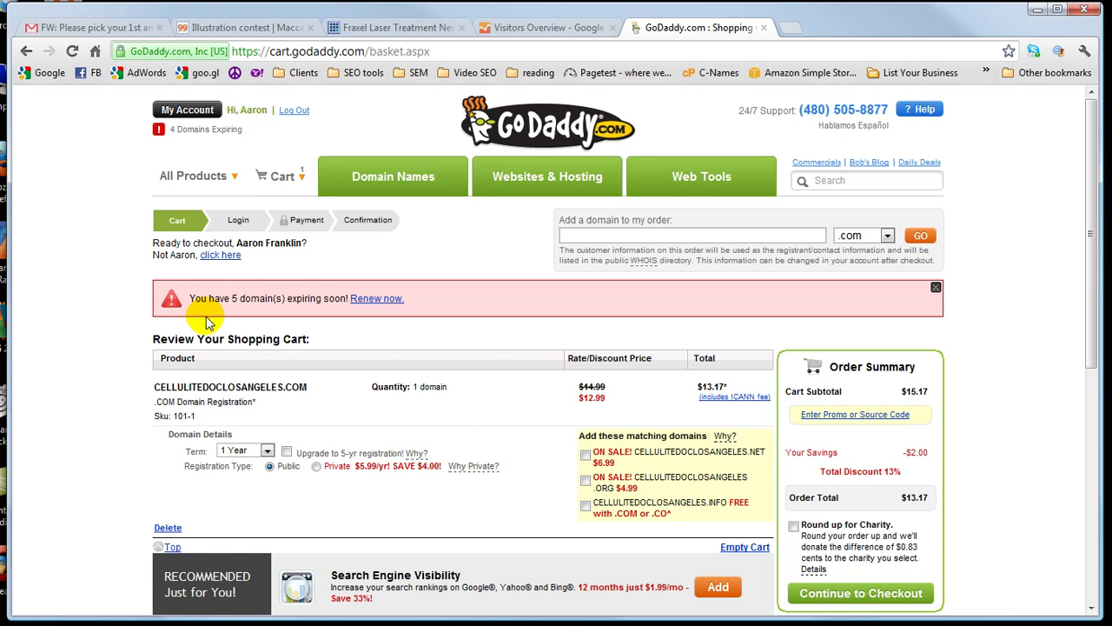
pyautogui.scroll(-1, 403, 439)
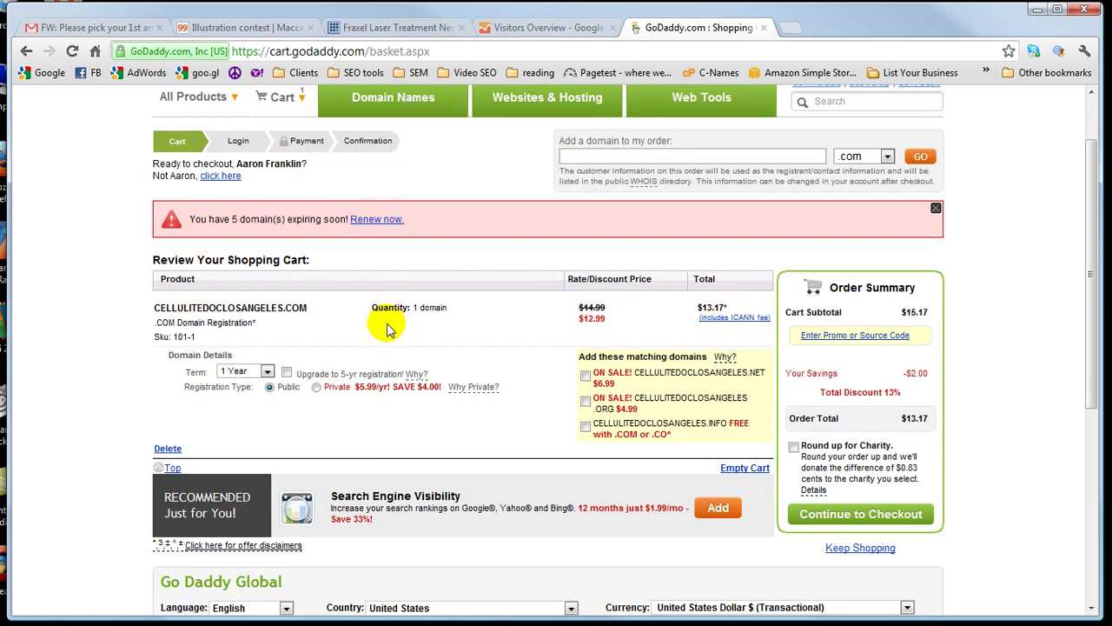
pyautogui.scroll(-1, 387, 328)
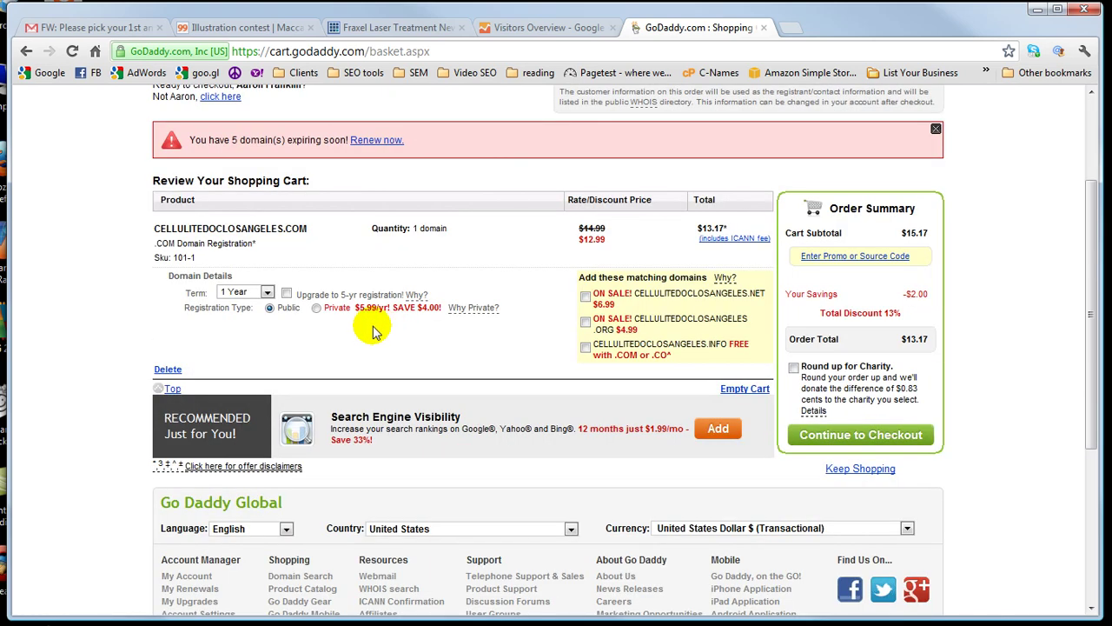
pyautogui.click(841, 435)
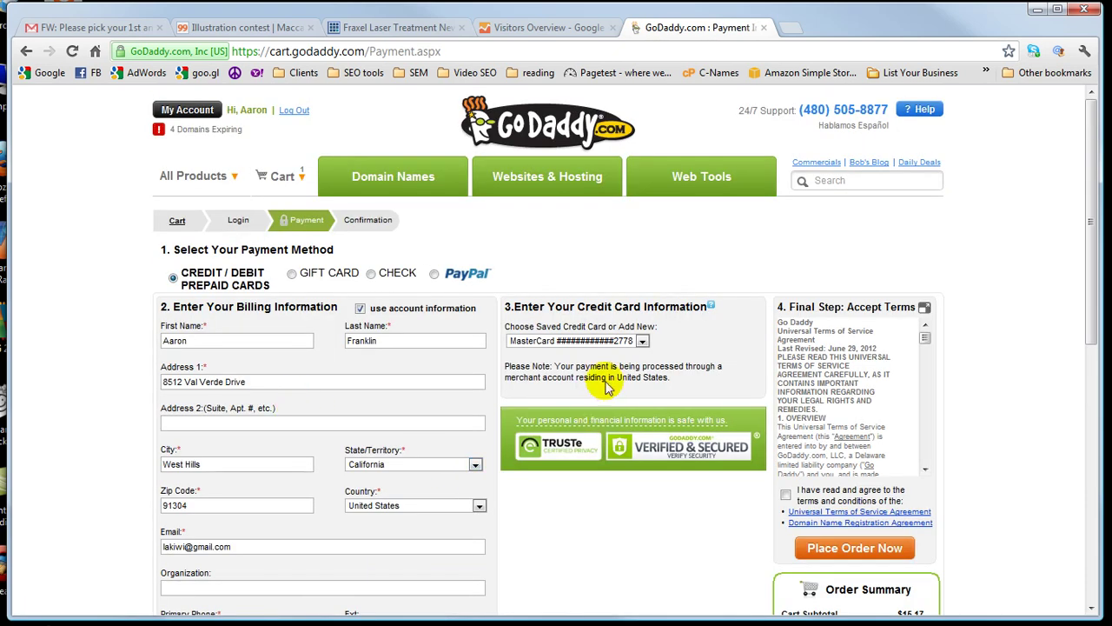
pyautogui.scroll(-2, 700, 369)
pyautogui.scroll(-1, 718, 433)
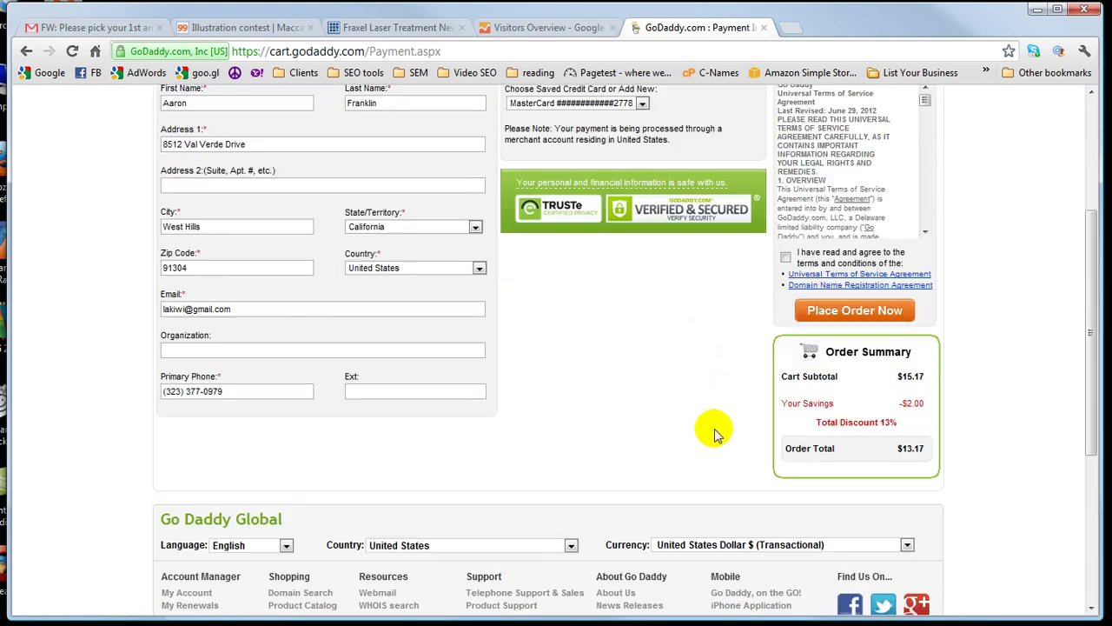
pyautogui.click(786, 257)
pyautogui.click(855, 310)
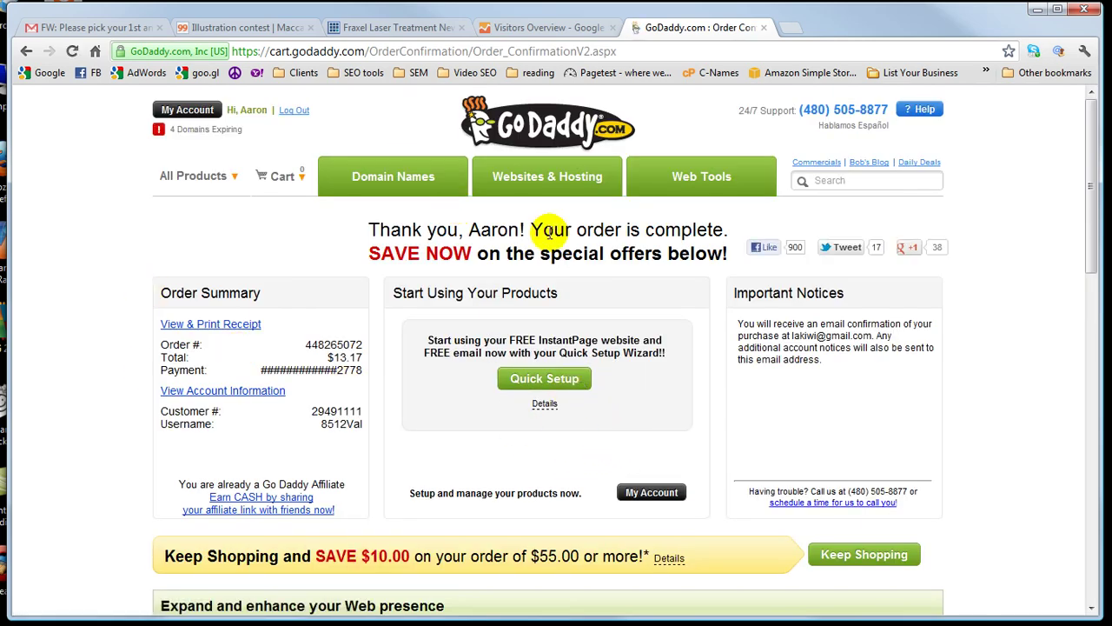
# Go to bluehost.com in a new tab and log in to the hosting cPanel
pyautogui.click(790, 32)
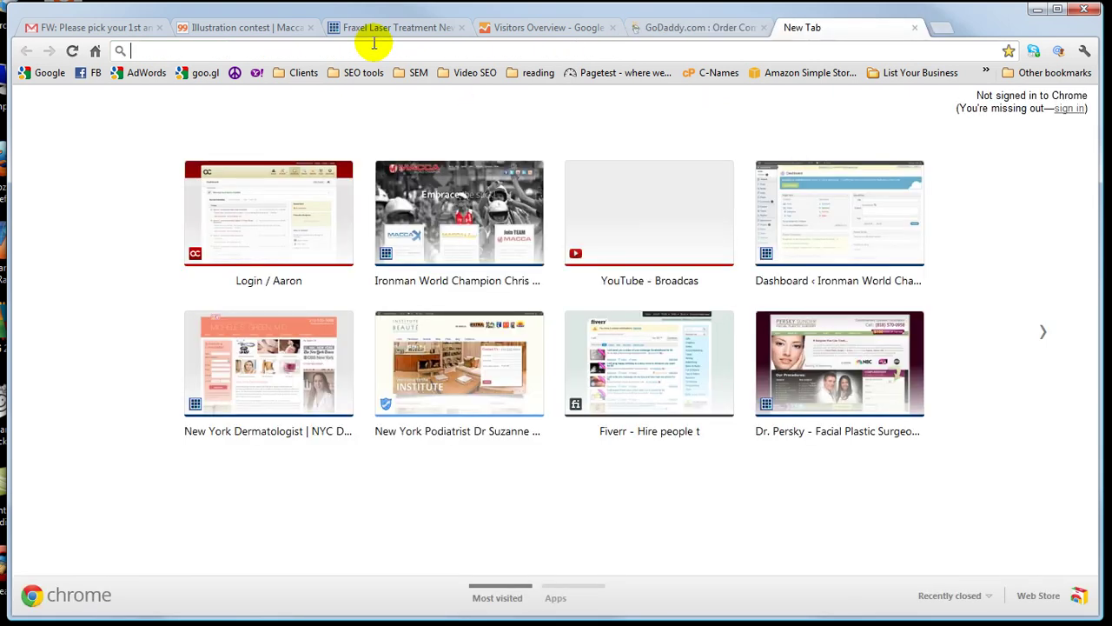
pyautogui.write('blue')
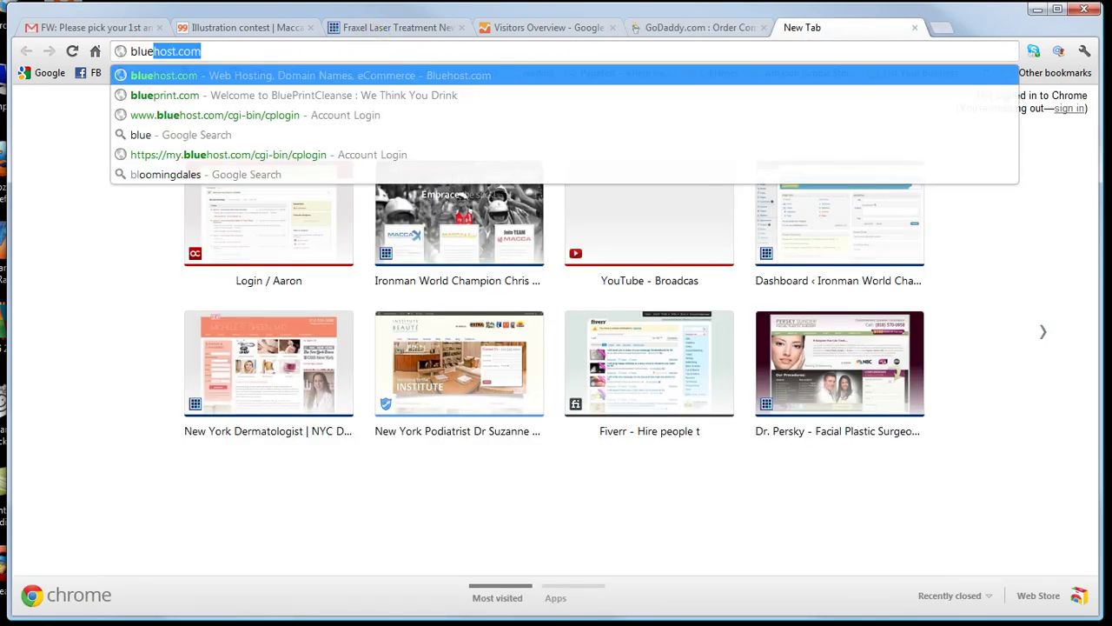
pyautogui.press('Return')
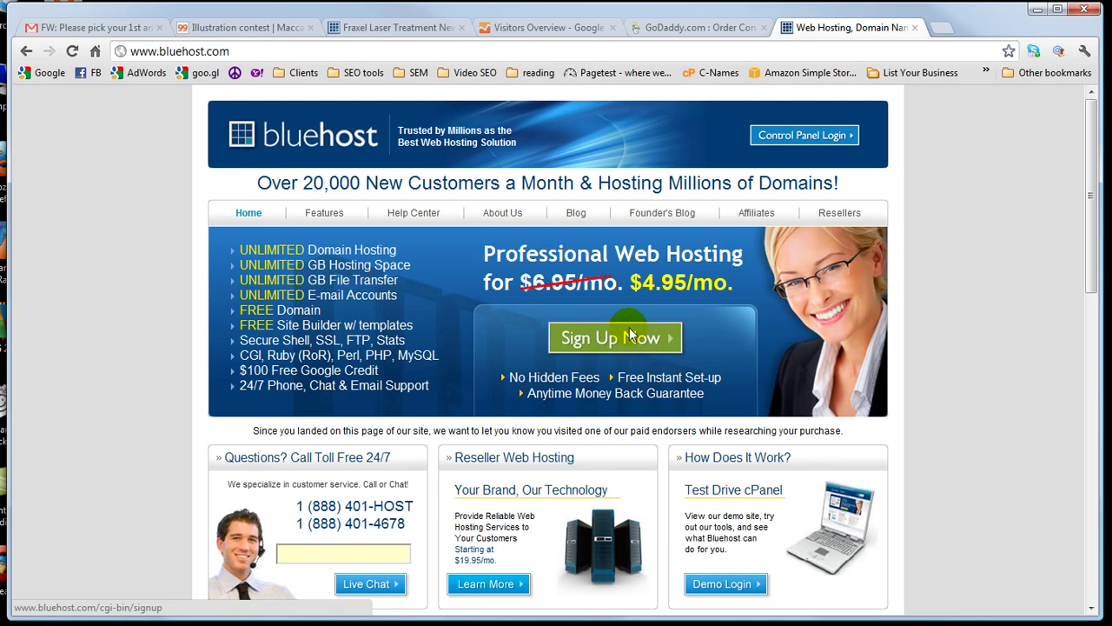
pyautogui.click(793, 145)
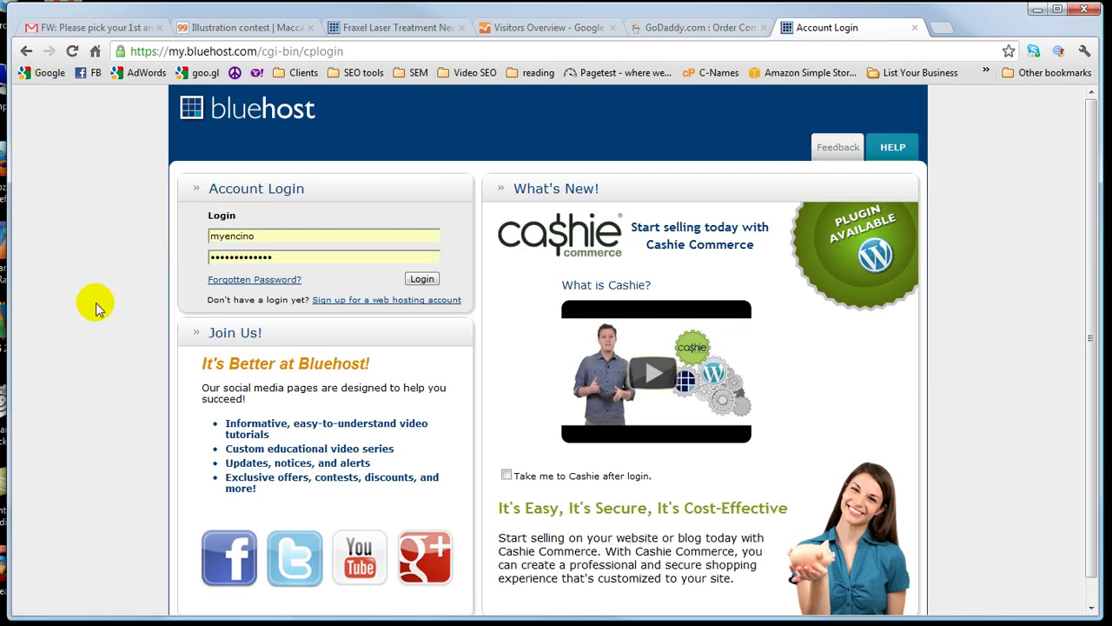
pyautogui.click(421, 280)
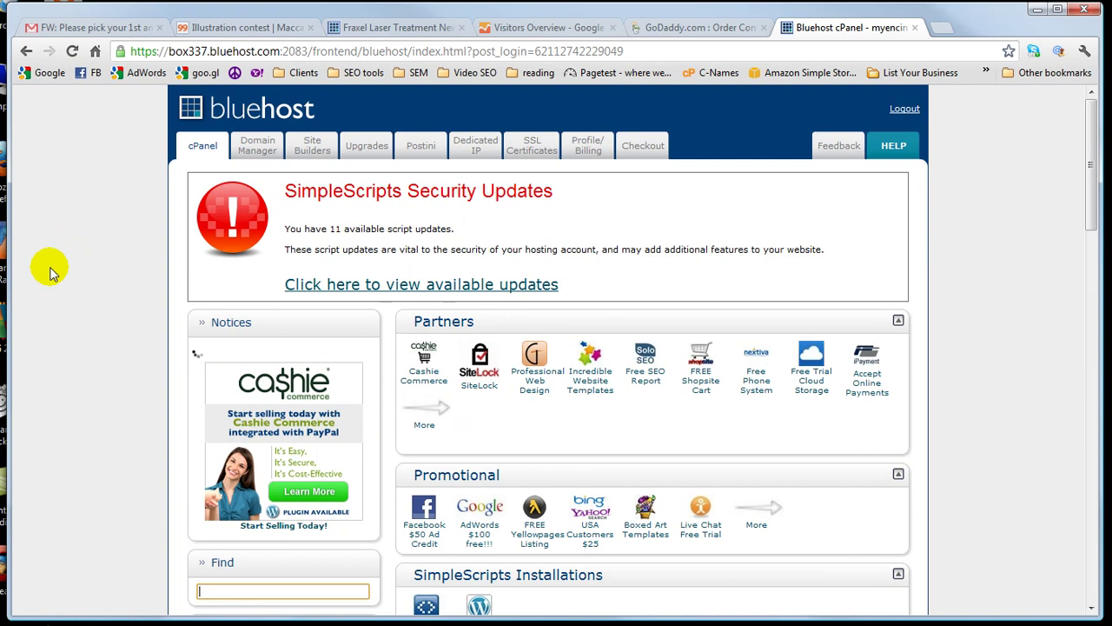
# Open Domain Manager's 'Assign a domain to your cPanel account' page
pyautogui.click(257, 146)
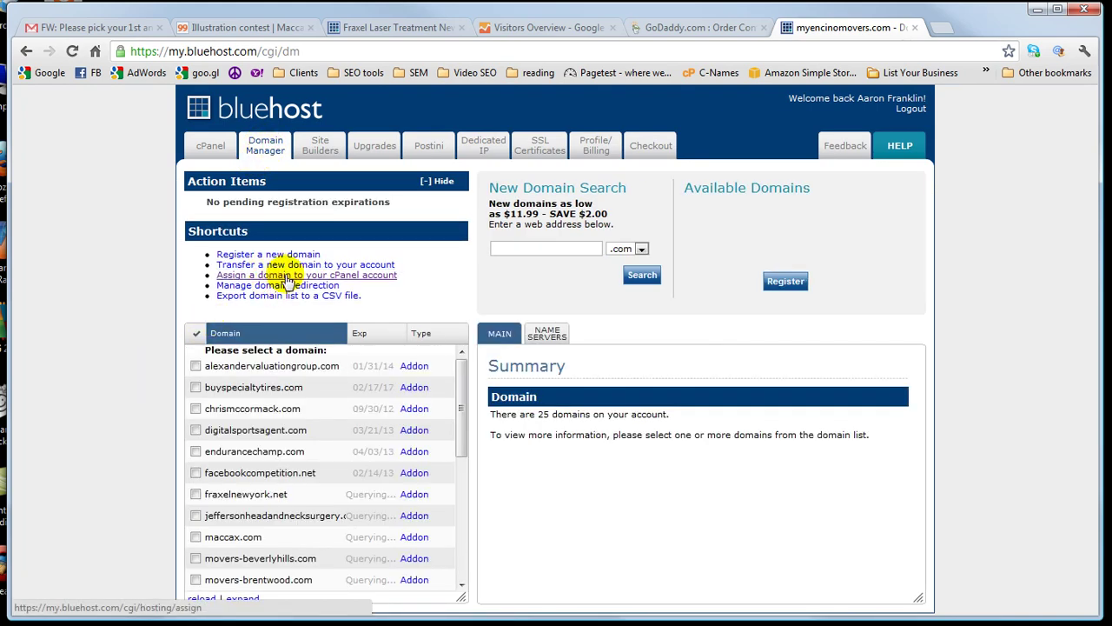
pyautogui.click(286, 276)
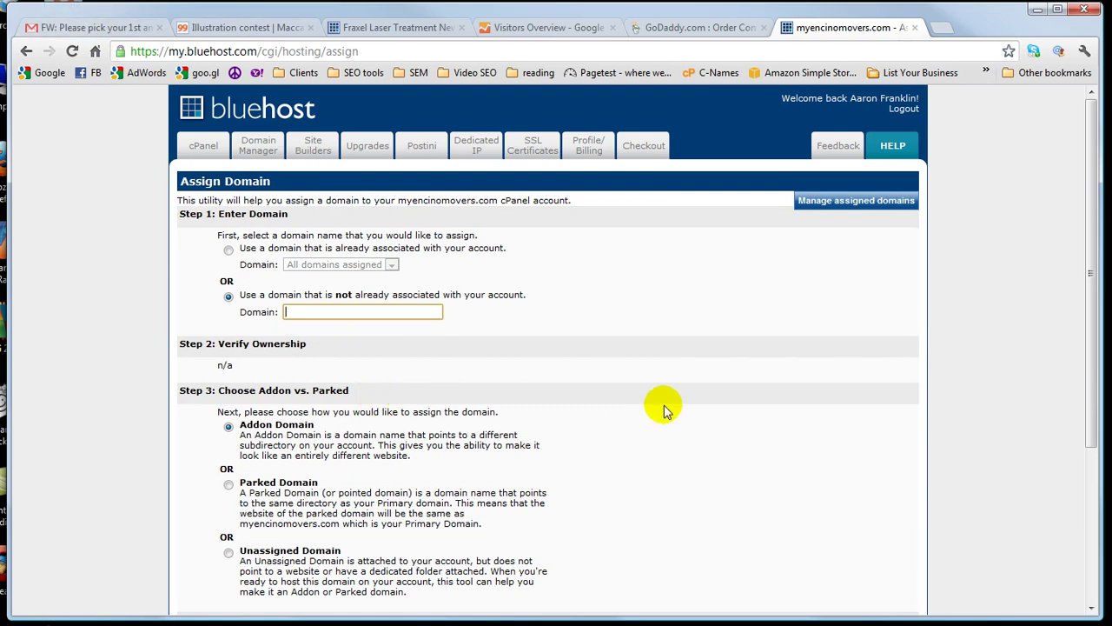
# Open the GoDaddy Order Confirmation email in Gmail and select the cellulitedoclosangeles.com link
pyautogui.click(105, 30)
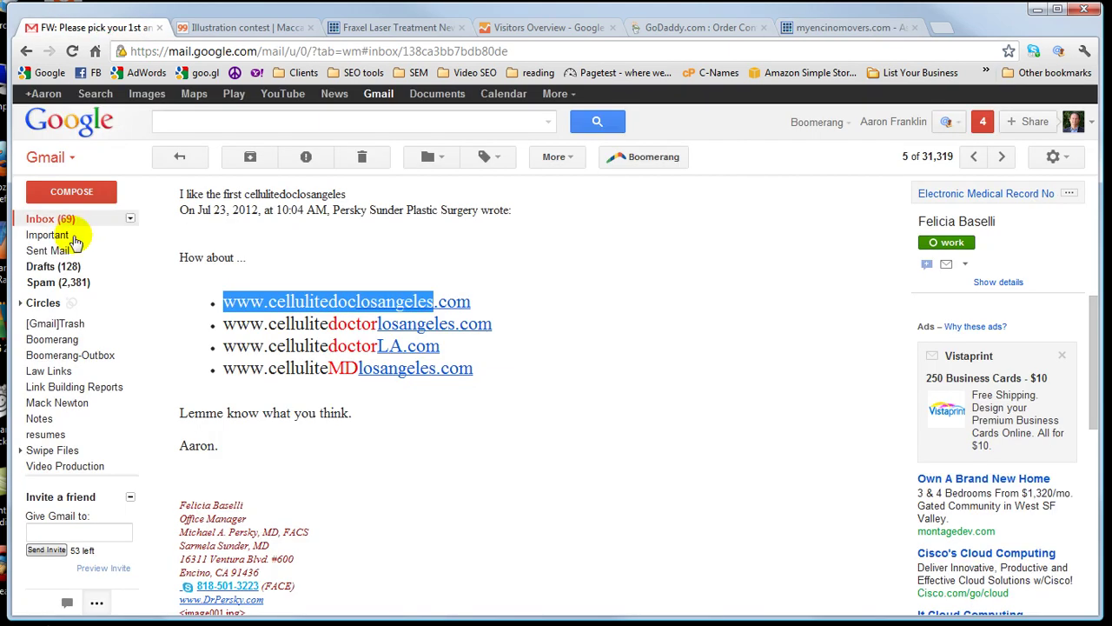
pyautogui.click(52, 219)
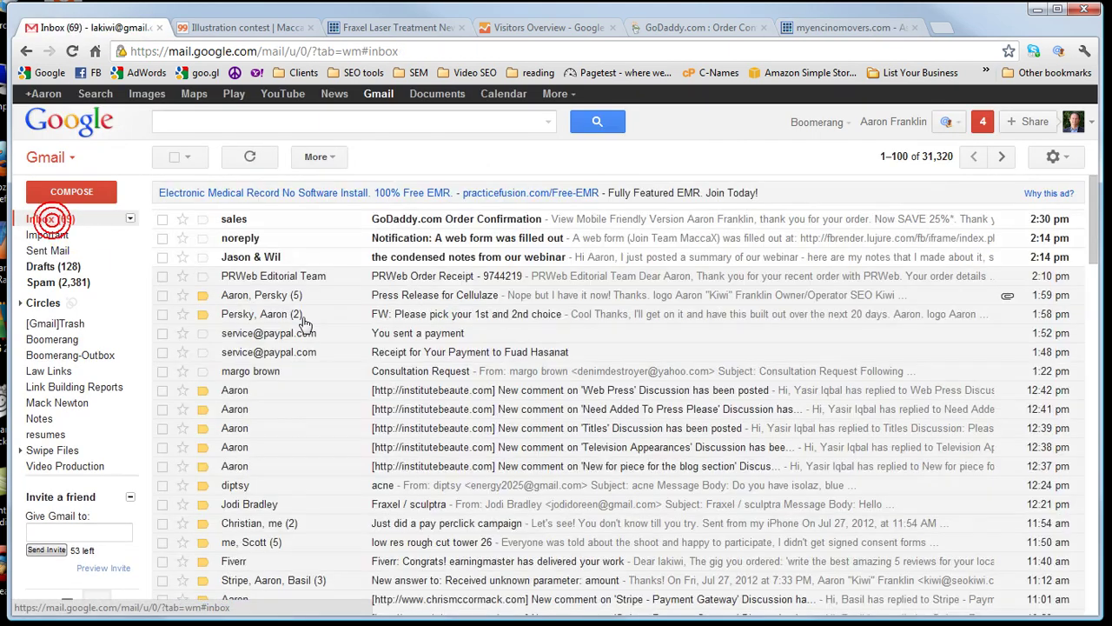
pyautogui.click(297, 217)
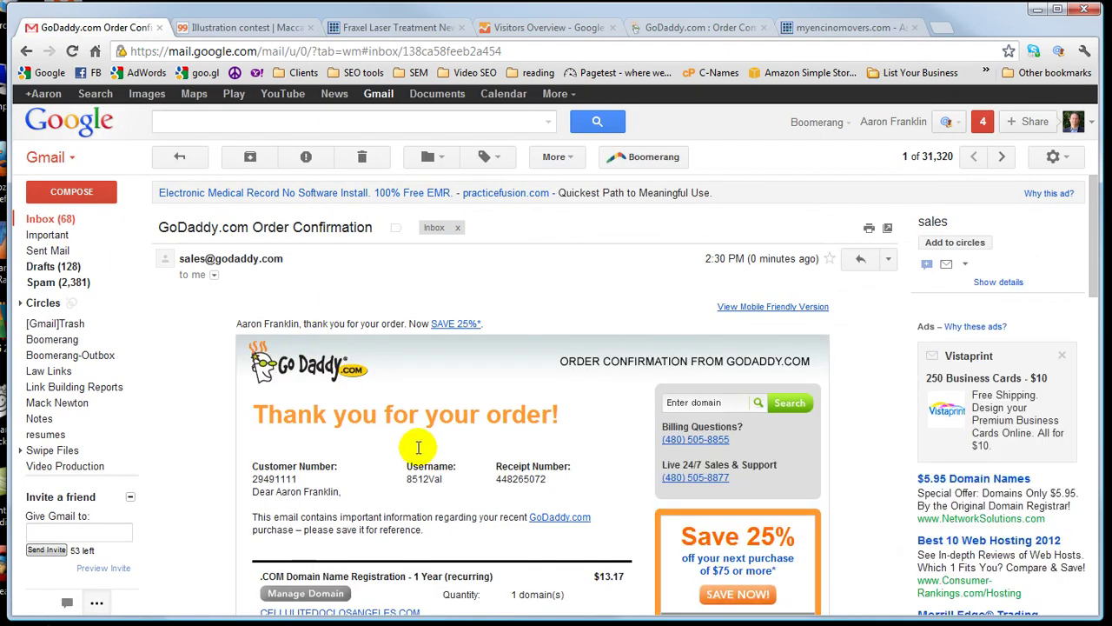
pyautogui.scroll(-1, 422, 447)
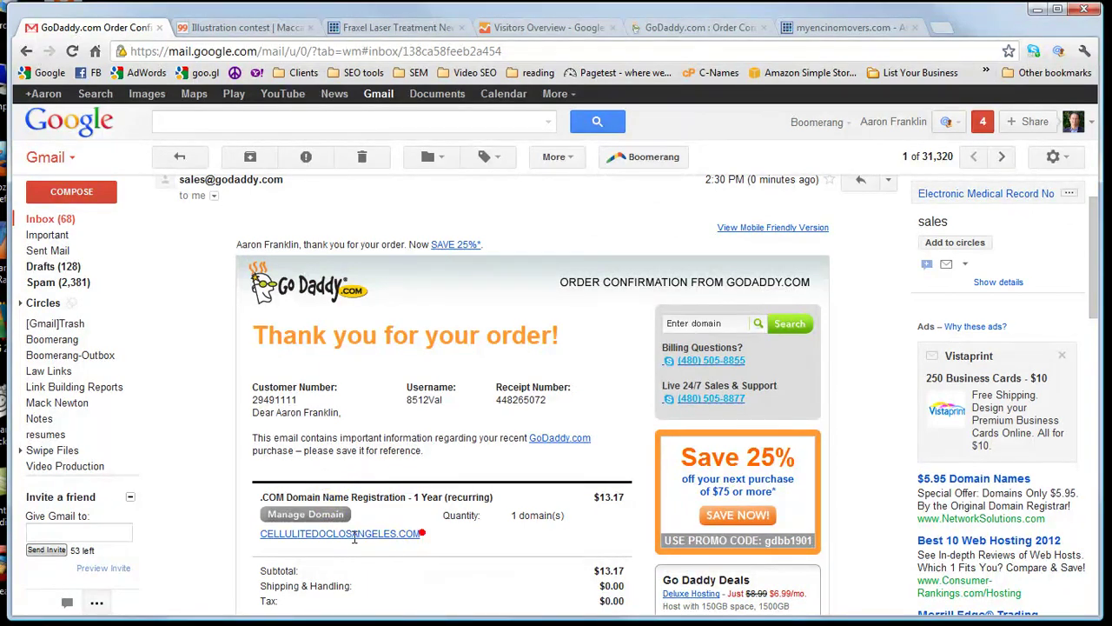
pyautogui.moveTo(354, 538); pyautogui.dragTo(260, 529)
pyautogui.hotkey('ctrl', 'c')
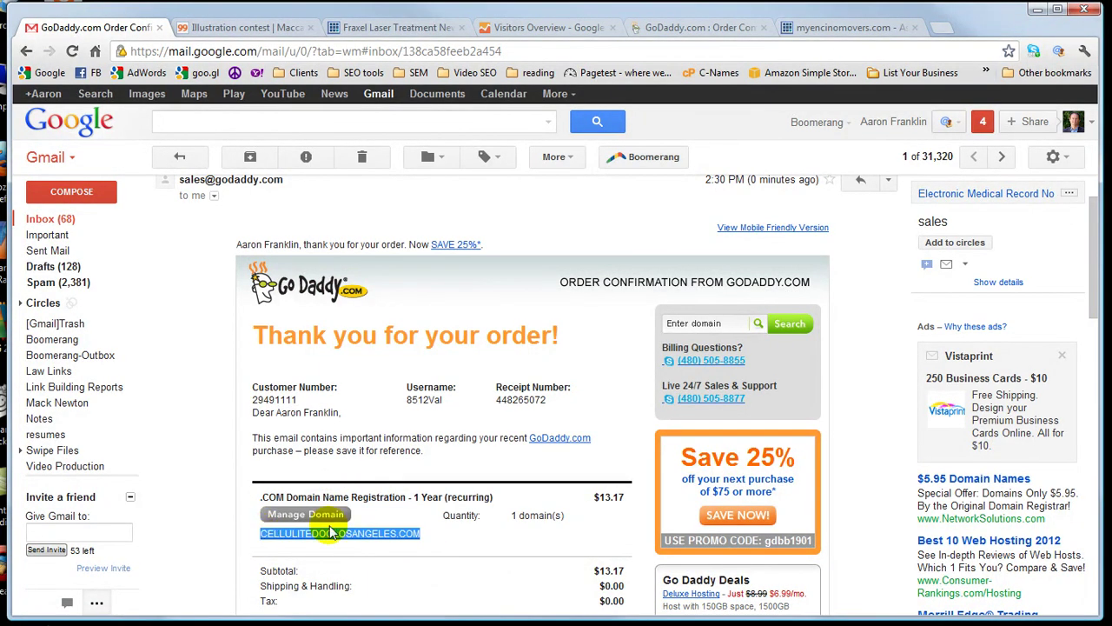
# Paste cellulitedoclosangeles.com into Bluehost's Domain field, note the NS1/NS2.BLUEHOST.COM requirement, then return to GoDaddy
pyautogui.click(841, 30)
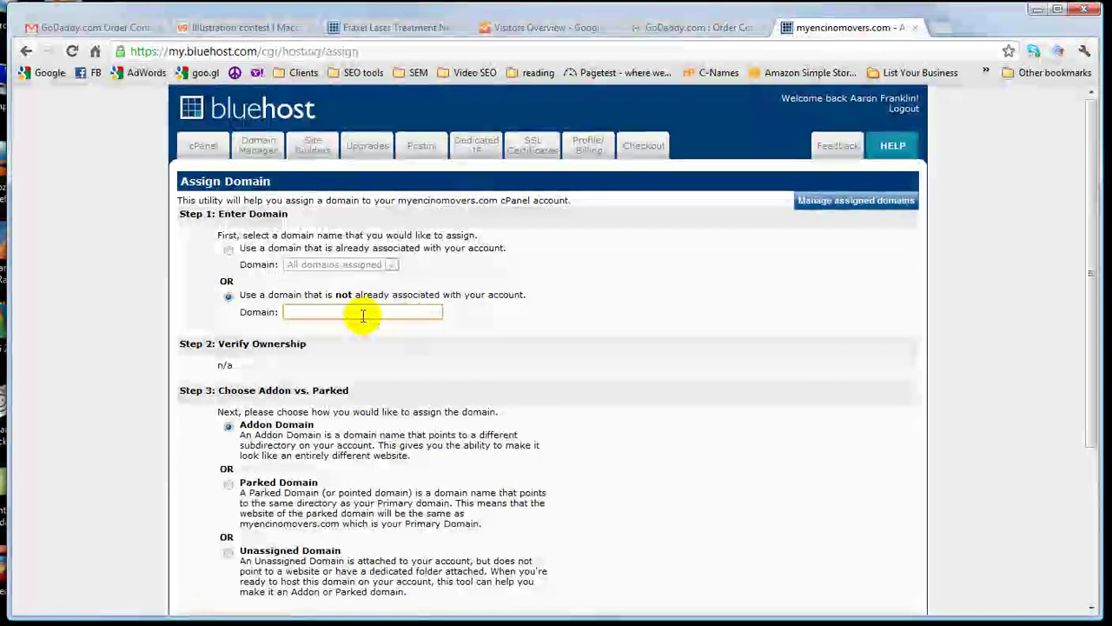
pyautogui.click(360, 312)
pyautogui.hotkey('ctrl', 'v')
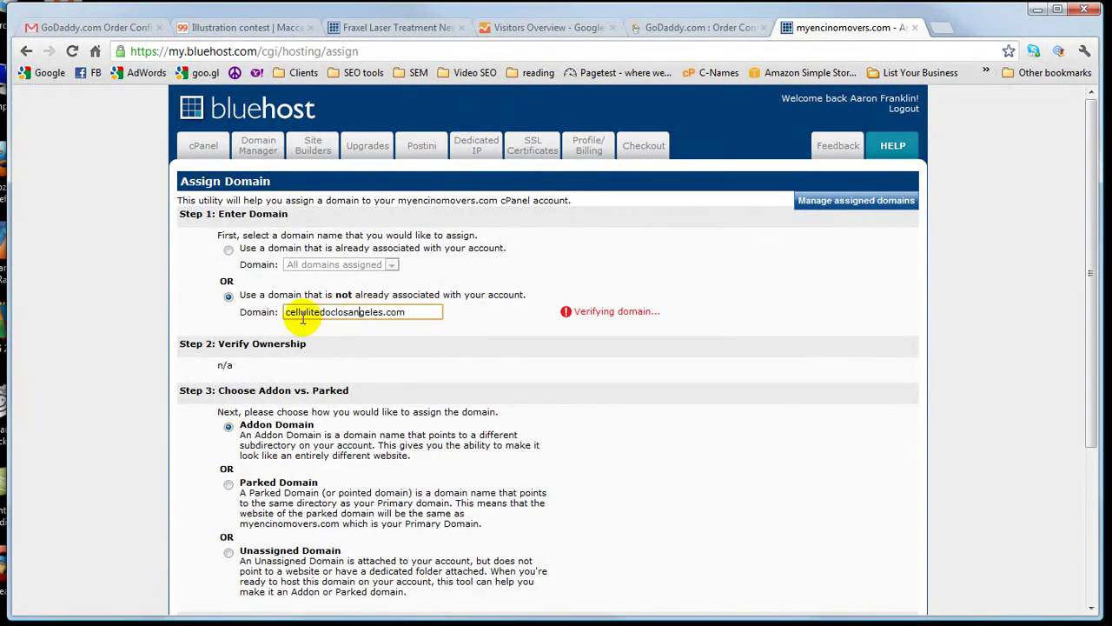
pyautogui.click(292, 317)
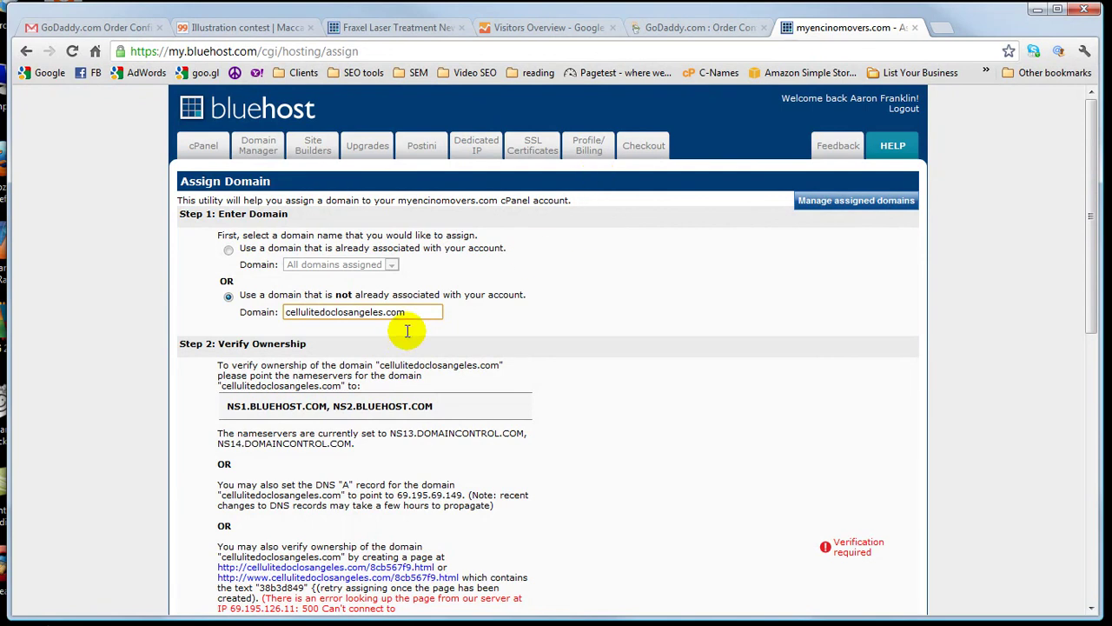
pyautogui.click(658, 28)
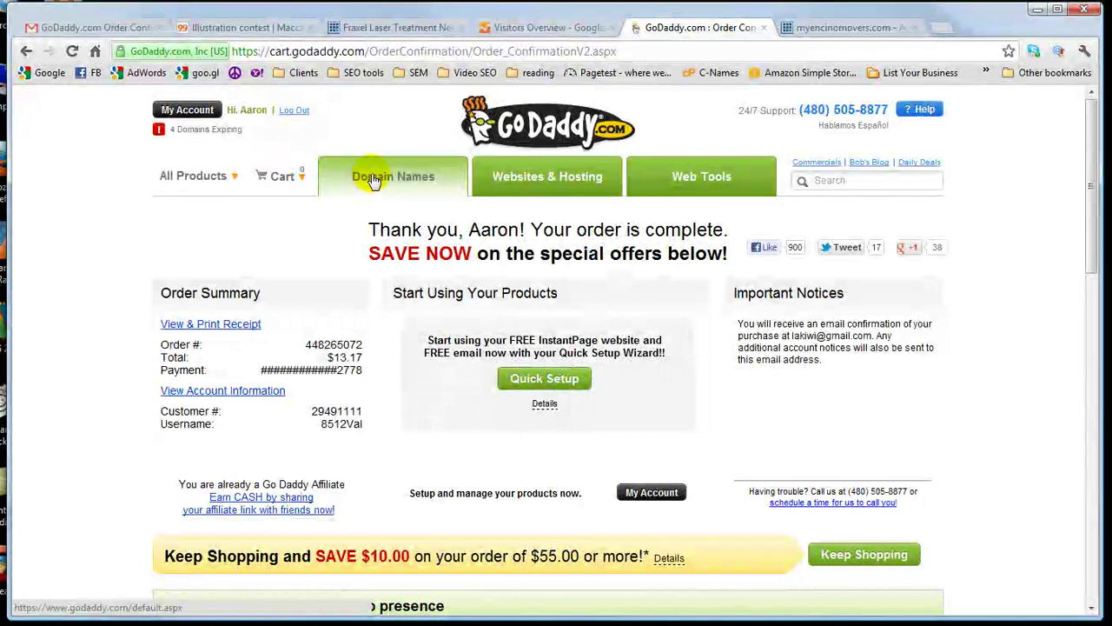
# Open the GoDaddy account overview, then go to the godaddy.com home page
pyautogui.click(184, 111)
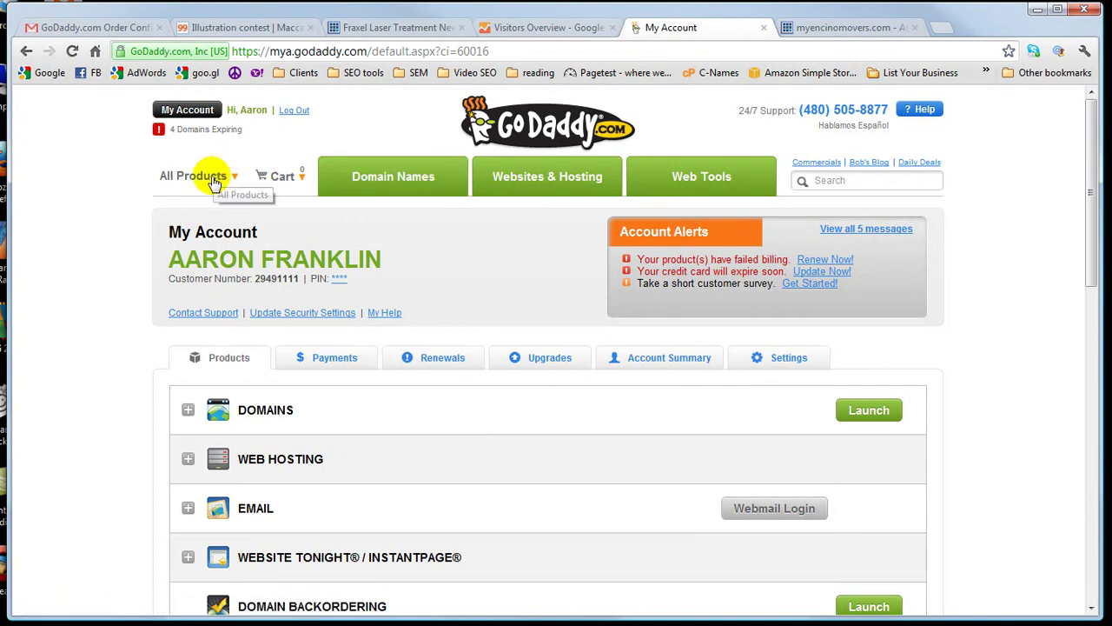
pyautogui.click(287, 51)
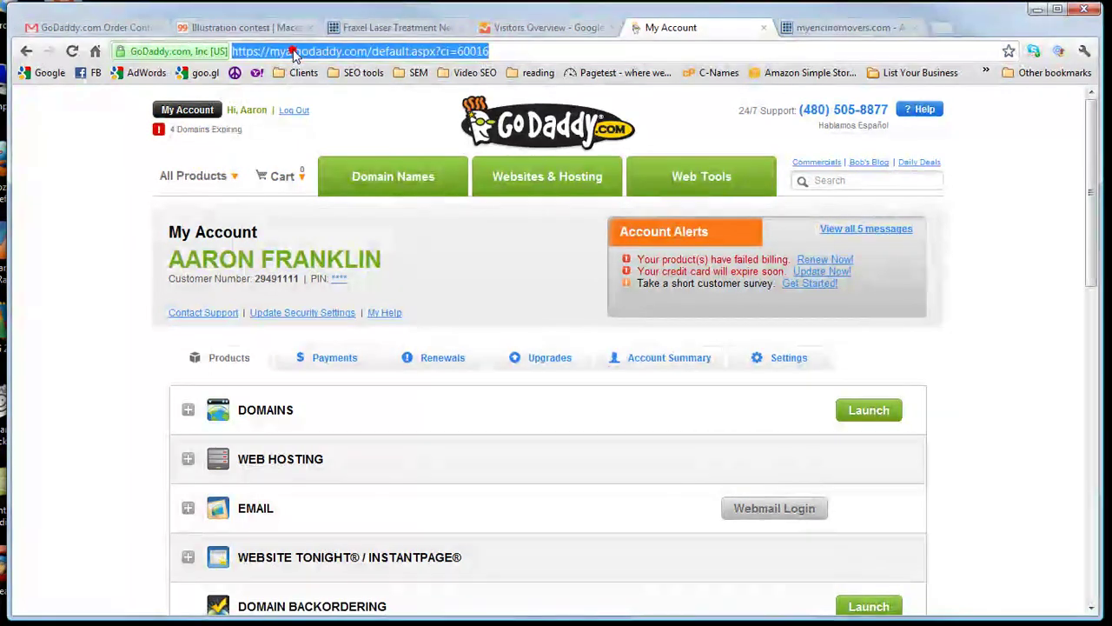
pyautogui.write('godaddy.com')
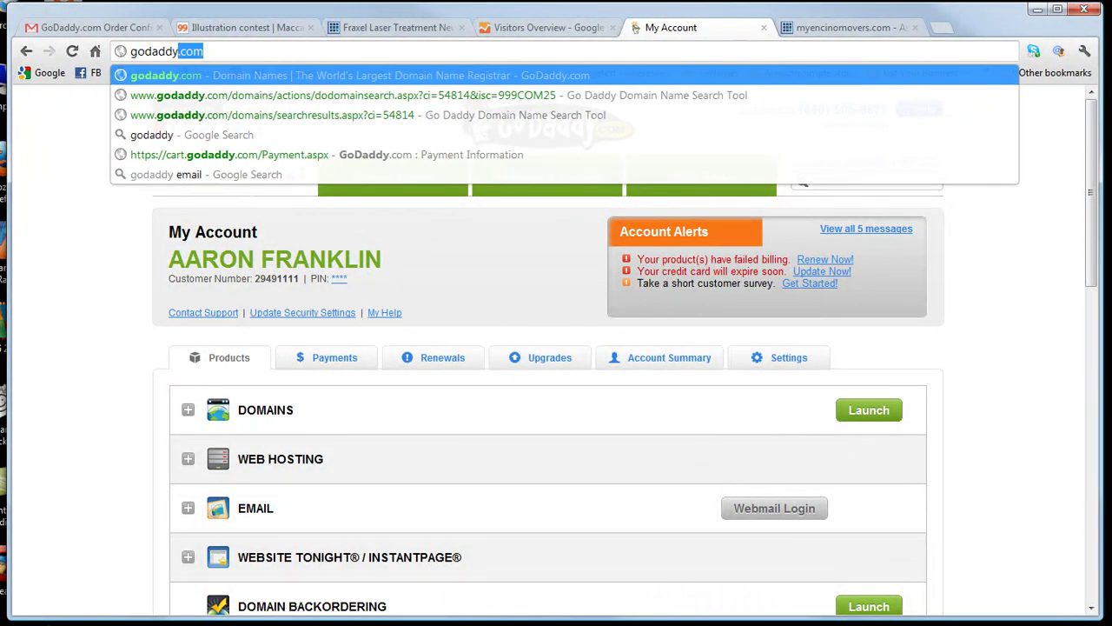
pyautogui.press('Return')
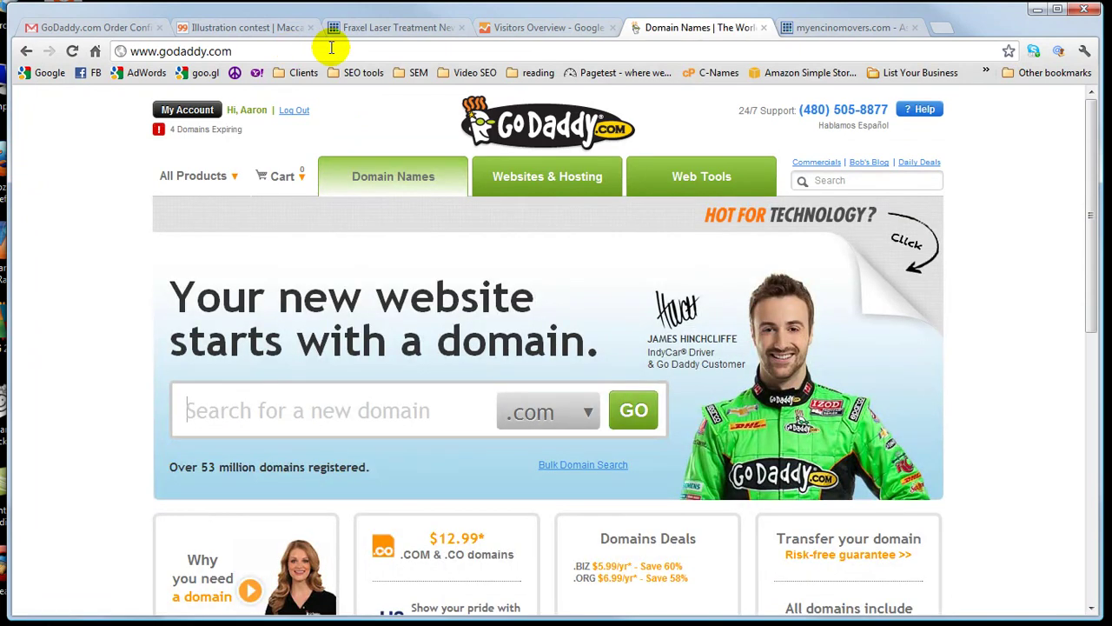
# Browse GoDaddy's Domain Names section and bring up the All Products menu
pyautogui.scroll(-4, 435, 186)
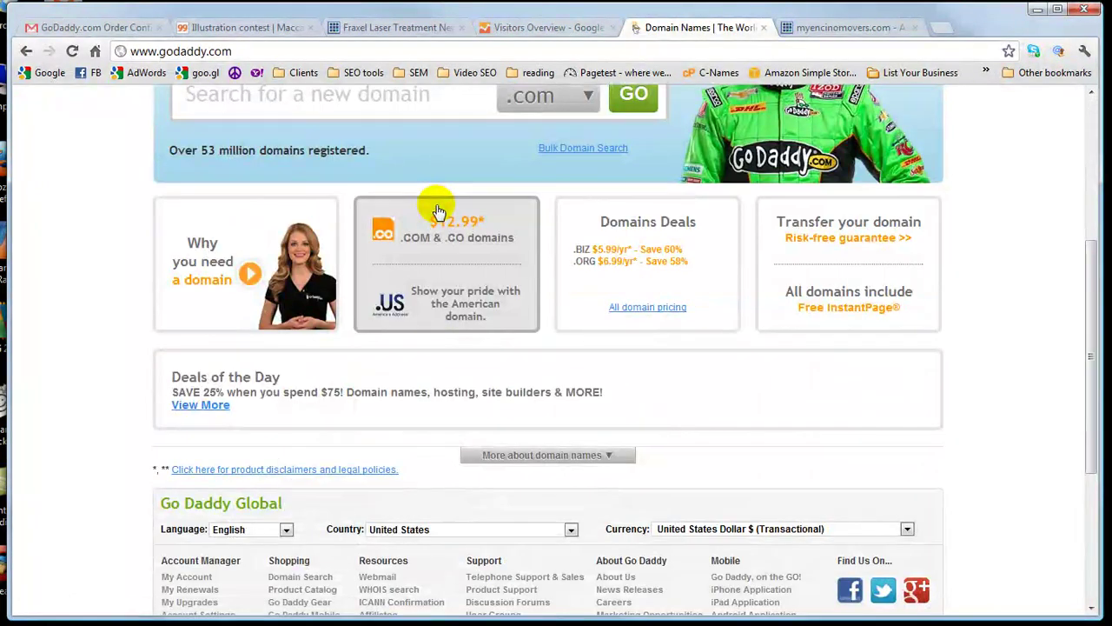
pyautogui.scroll(3, 434, 203)
pyautogui.scroll(1, 434, 203)
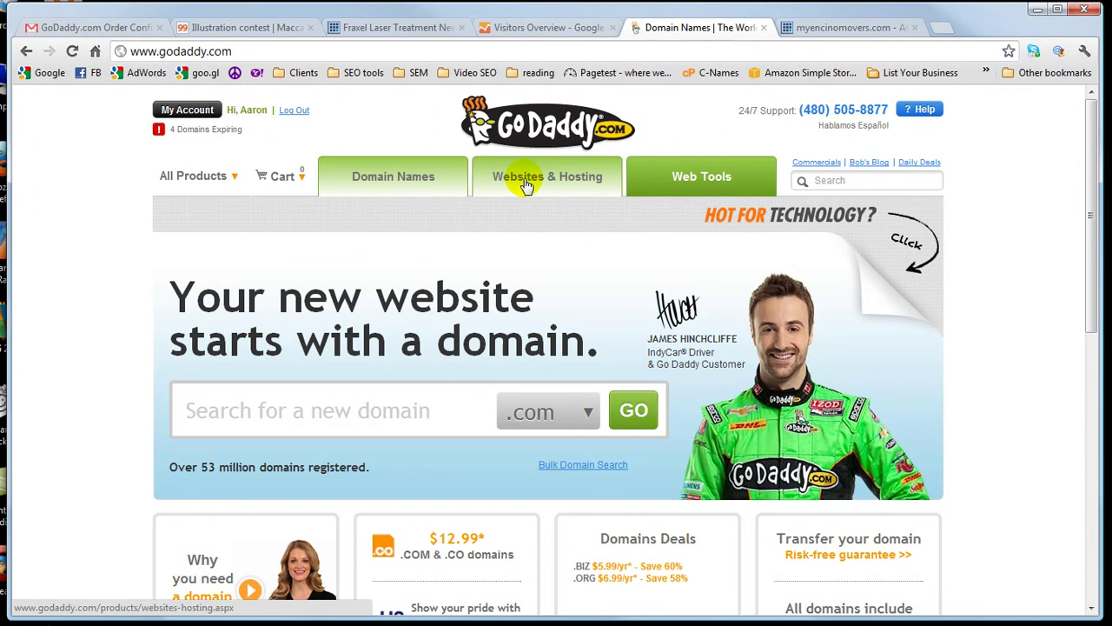
pyautogui.click(387, 177)
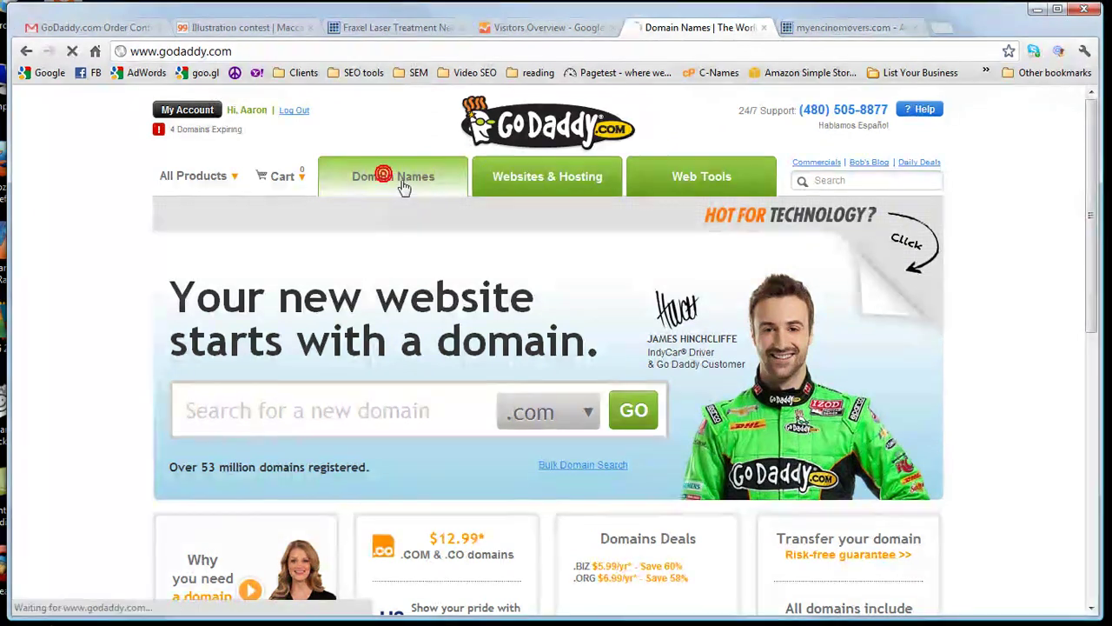
pyautogui.scroll(-2, 409, 252)
pyautogui.scroll(-5, 417, 252)
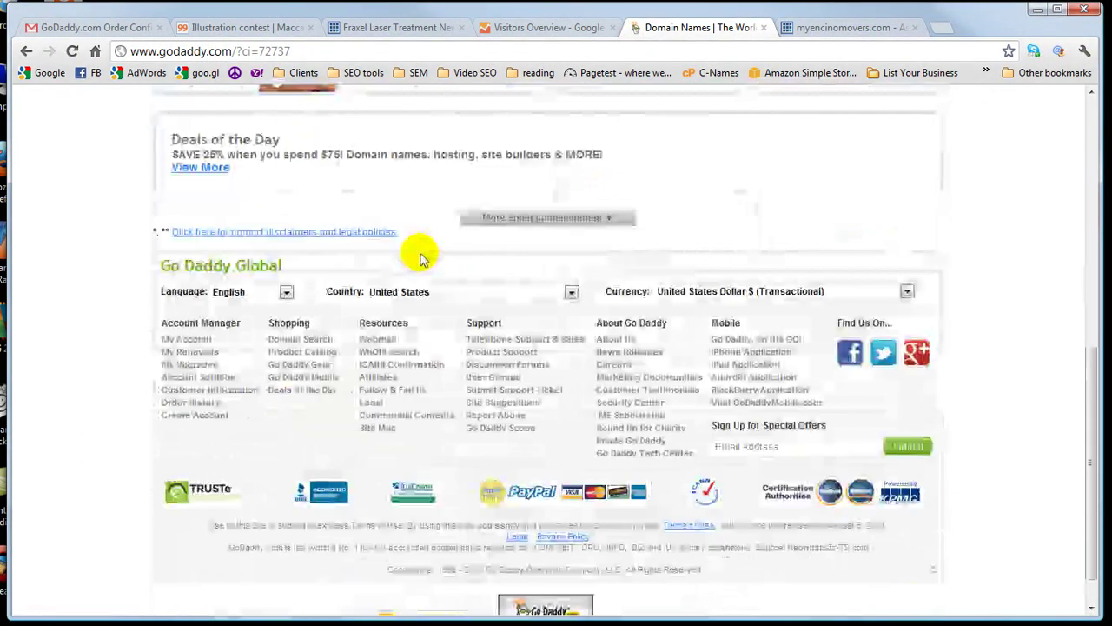
pyautogui.scroll(7, 422, 250)
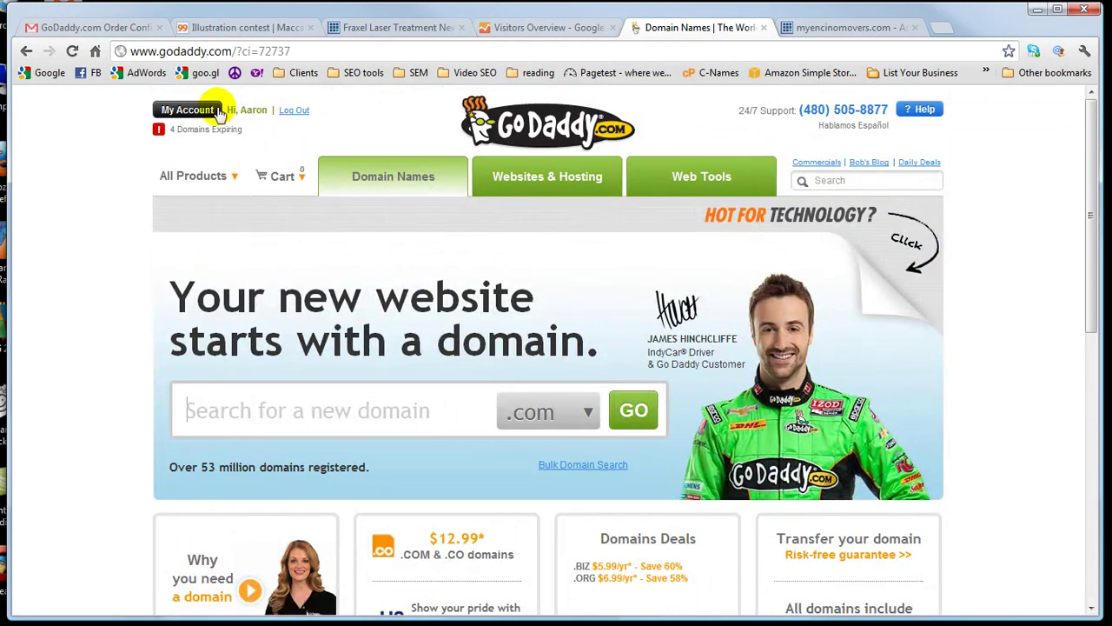
pyautogui.click(224, 178)
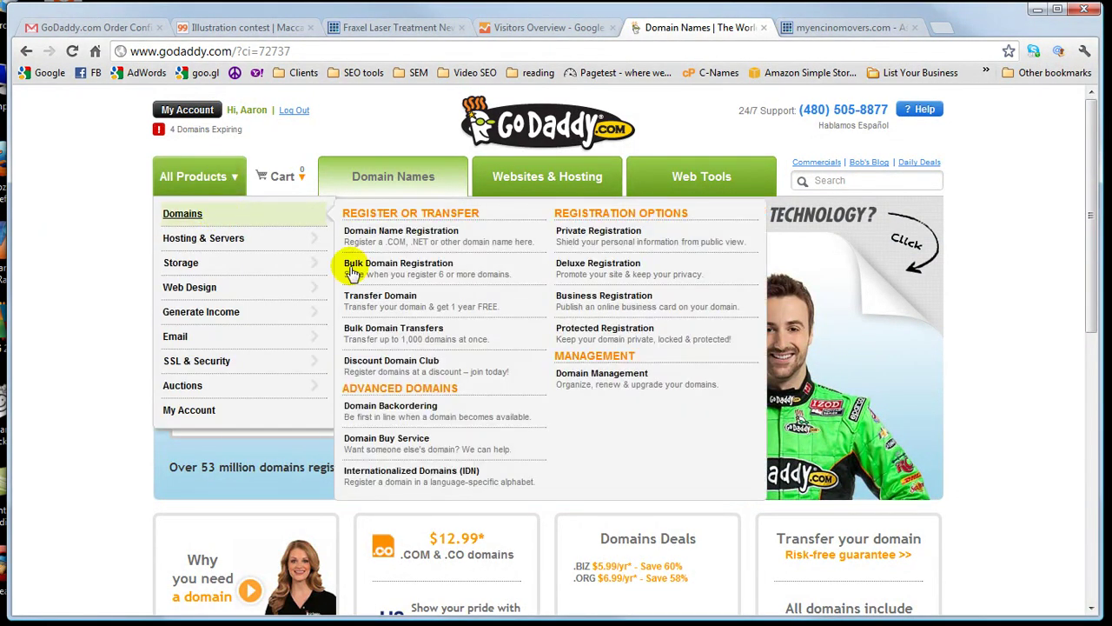
# Open cellulitedoclosangeles.com's details from GoDaddy's Domain Management
pyautogui.moveTo(203, 239)
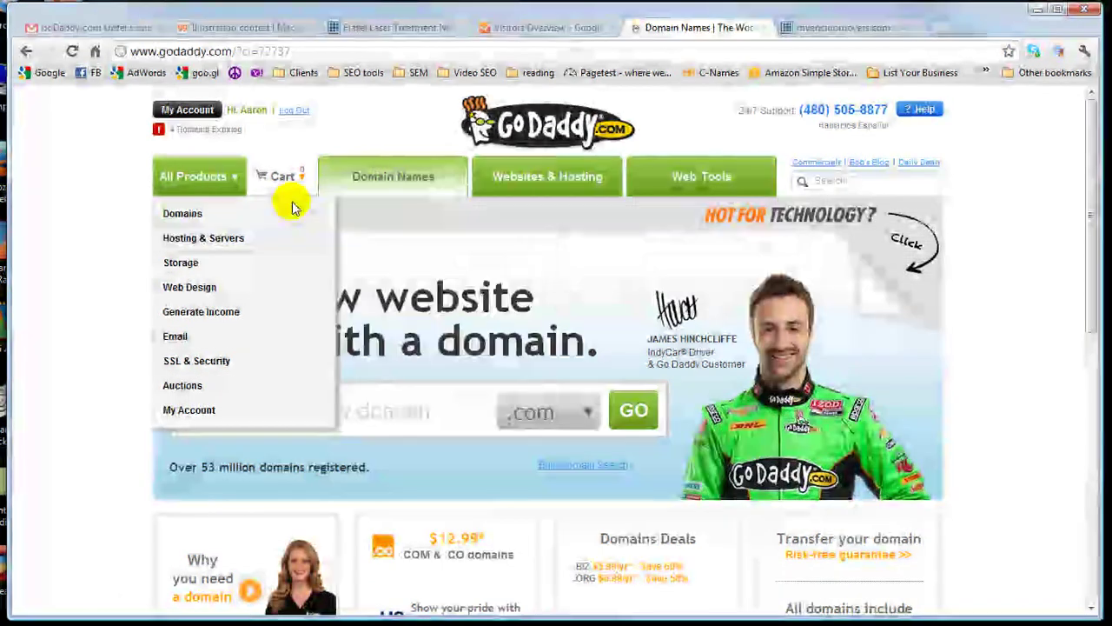
pyautogui.moveTo(296, 213)
pyautogui.click(591, 389)
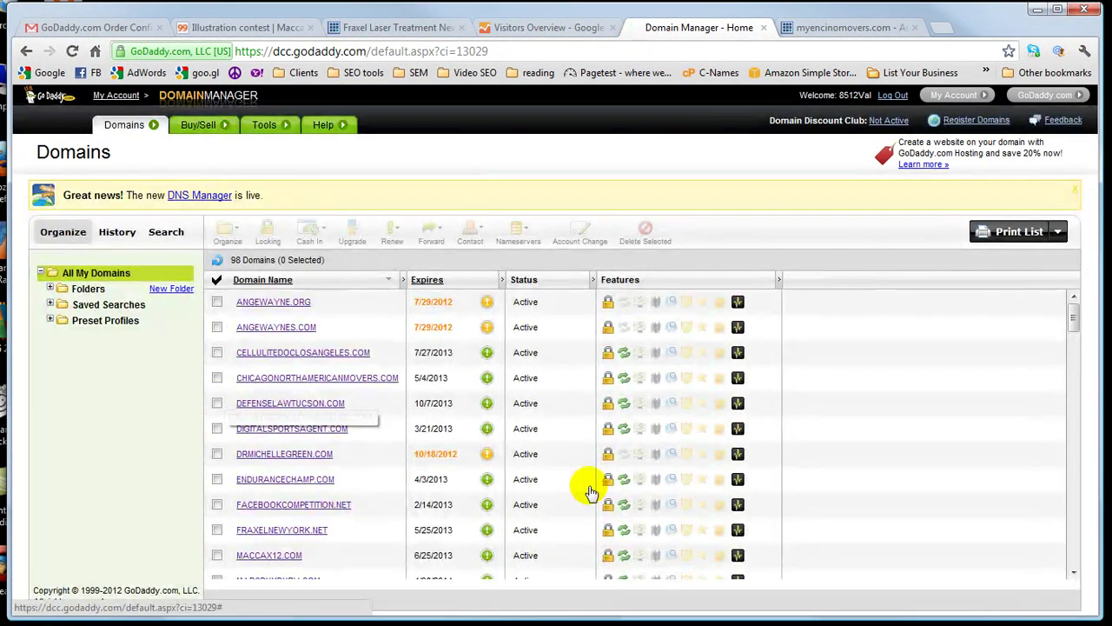
pyautogui.click(322, 359)
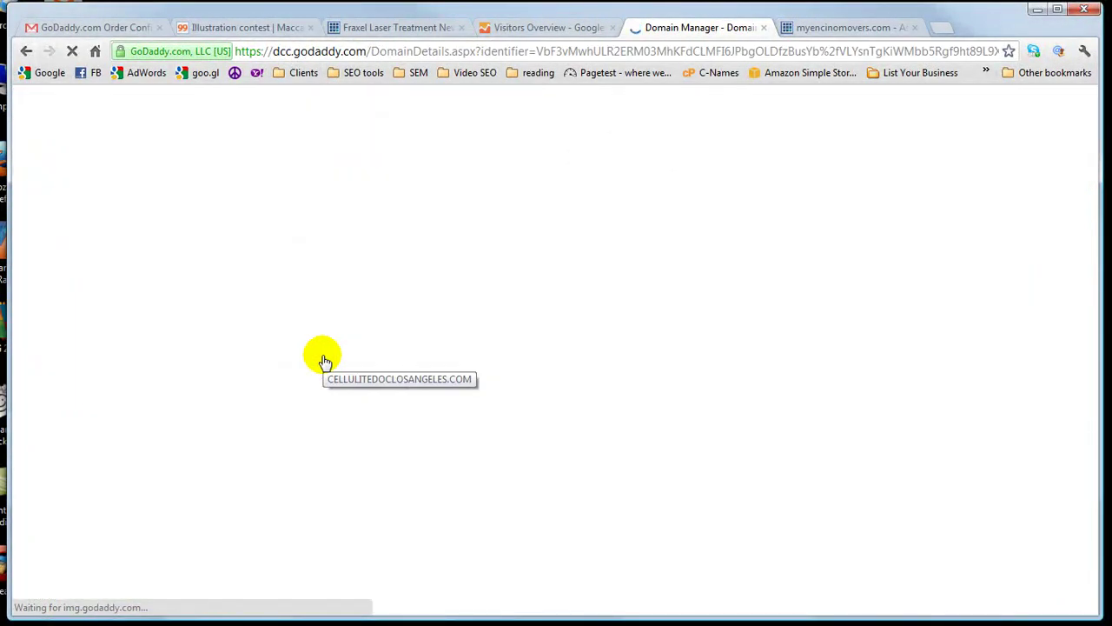
pyautogui.scroll(-2, 223, 375)
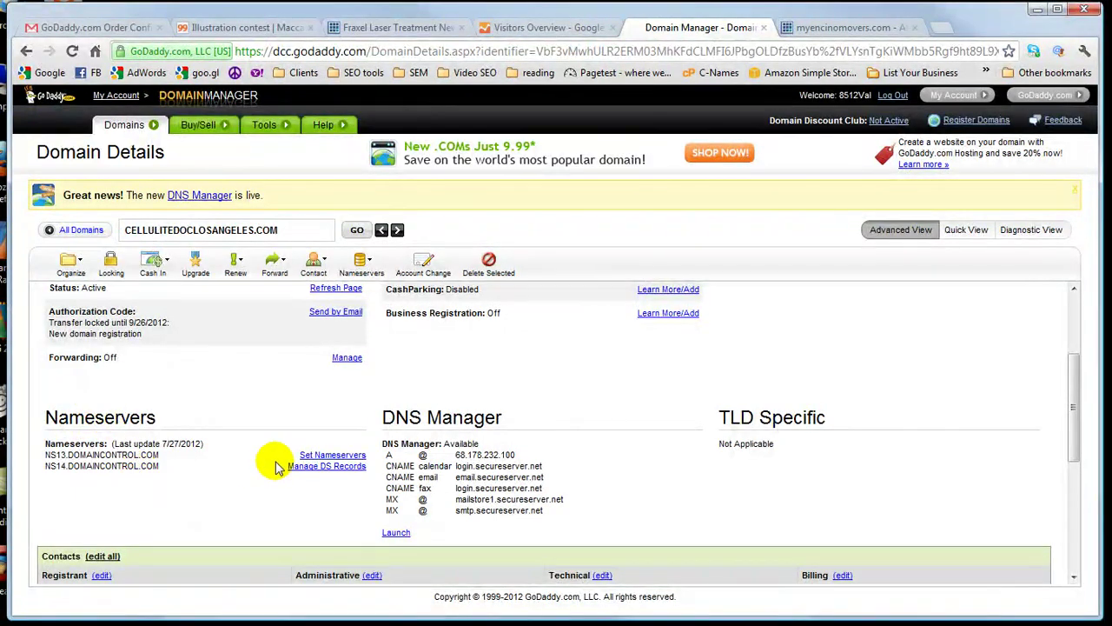
# Set custom nameservers ns1.bluehost.com and ns2.bluehost.com, correcting the first one's spelling
pyautogui.click(338, 457)
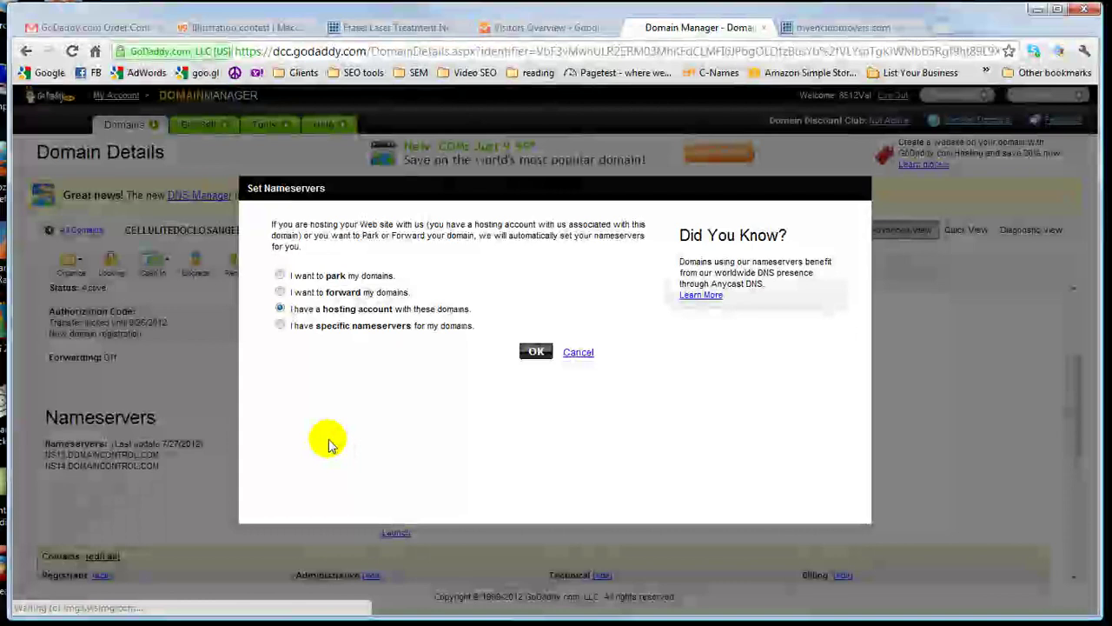
pyautogui.click(281, 326)
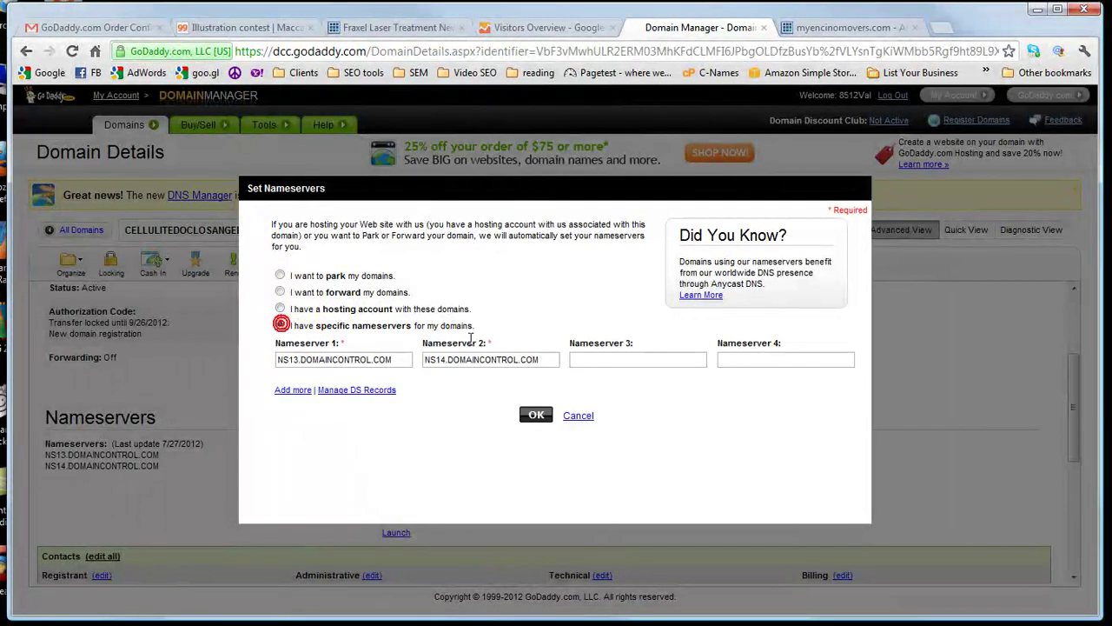
pyautogui.tripleClick(398, 360)
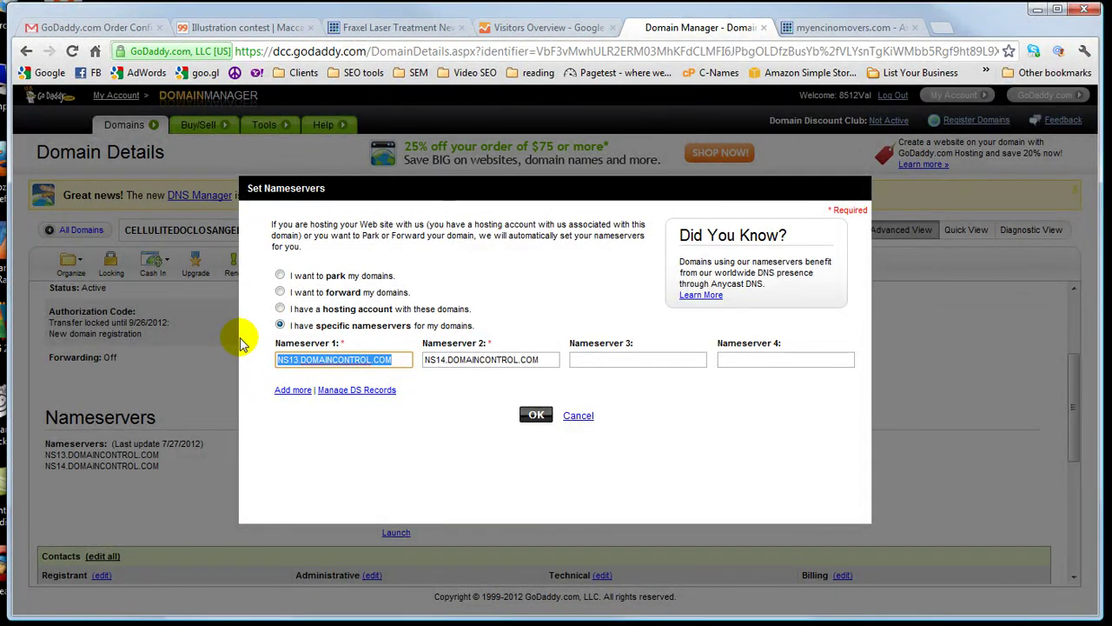
pyautogui.write('ns1.b')
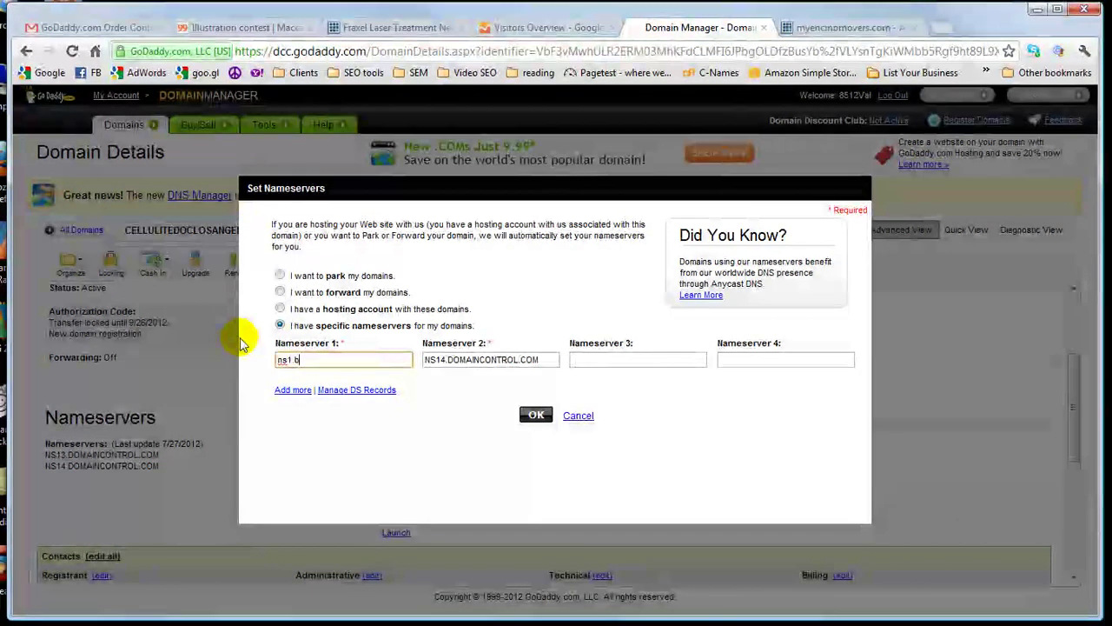
pyautogui.write('luhost.c')
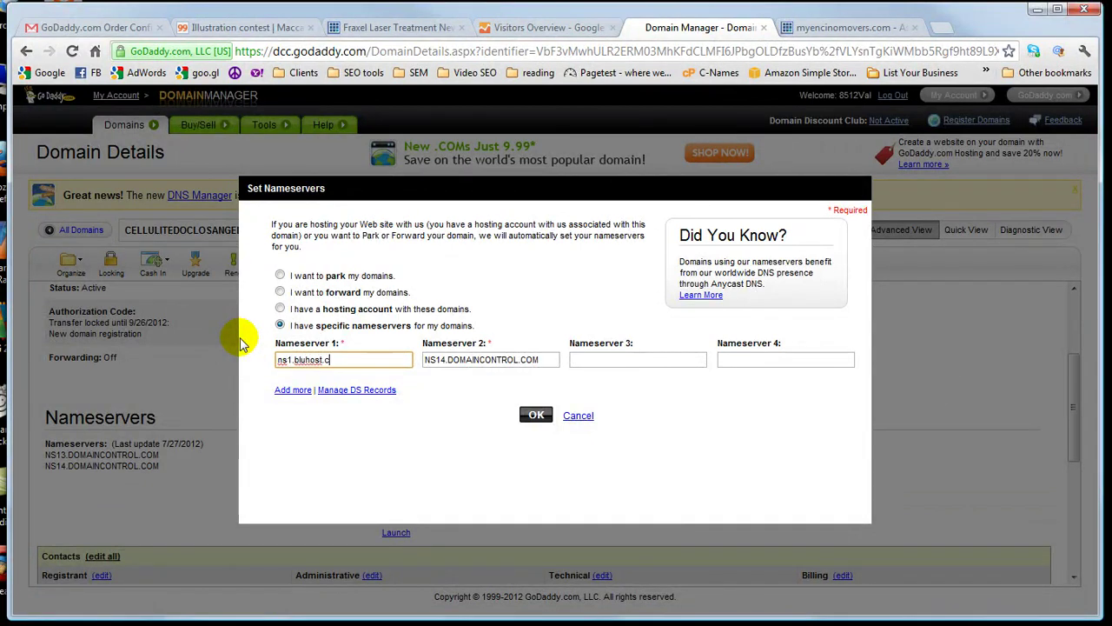
pyautogui.write('om')
pyautogui.press('Tab')
pyautogui.write('ns')
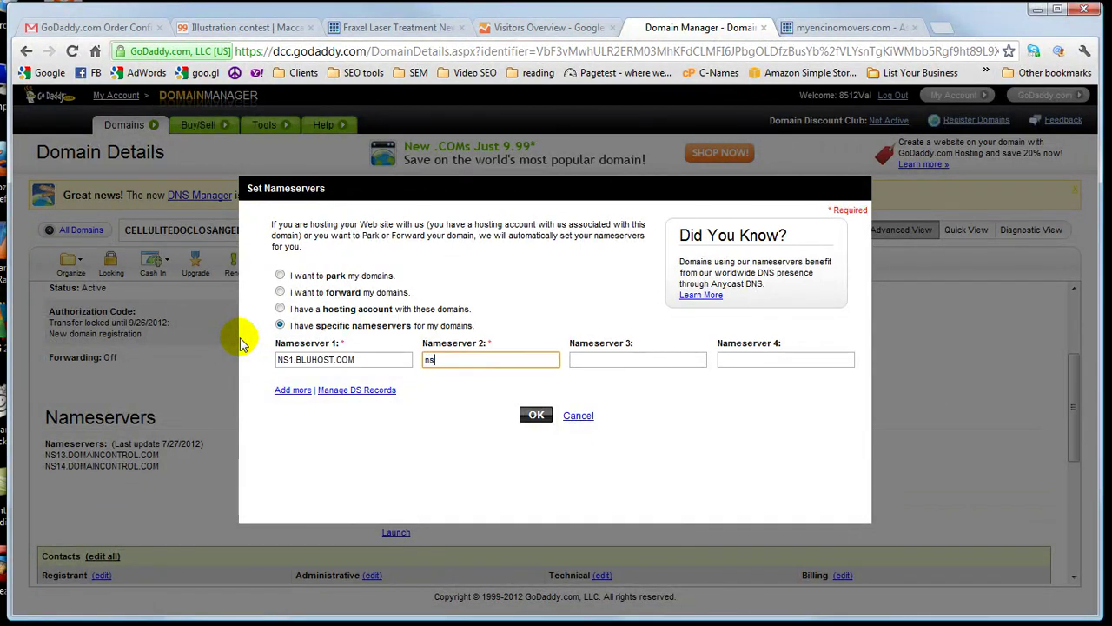
pyautogui.write('2.blueho')
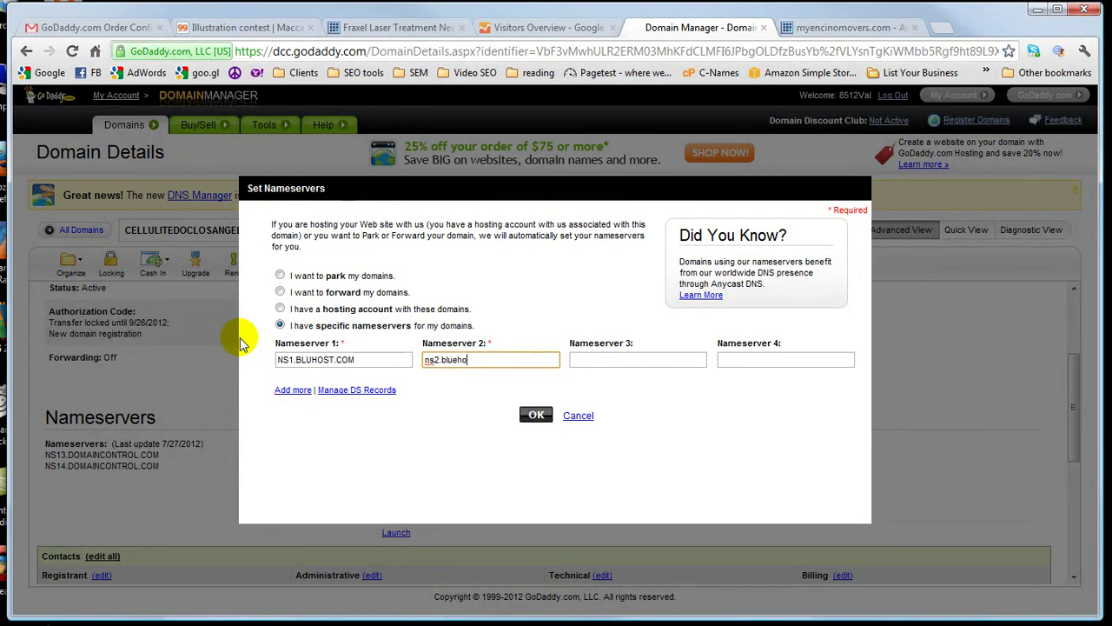
pyautogui.write('st.com')
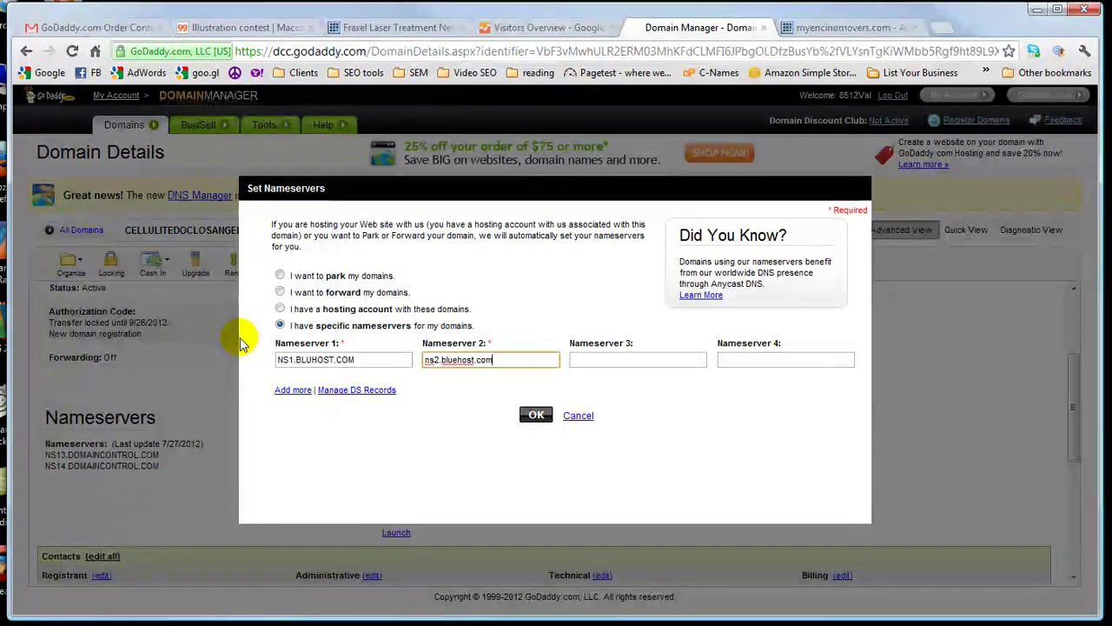
pyautogui.click(311, 359)
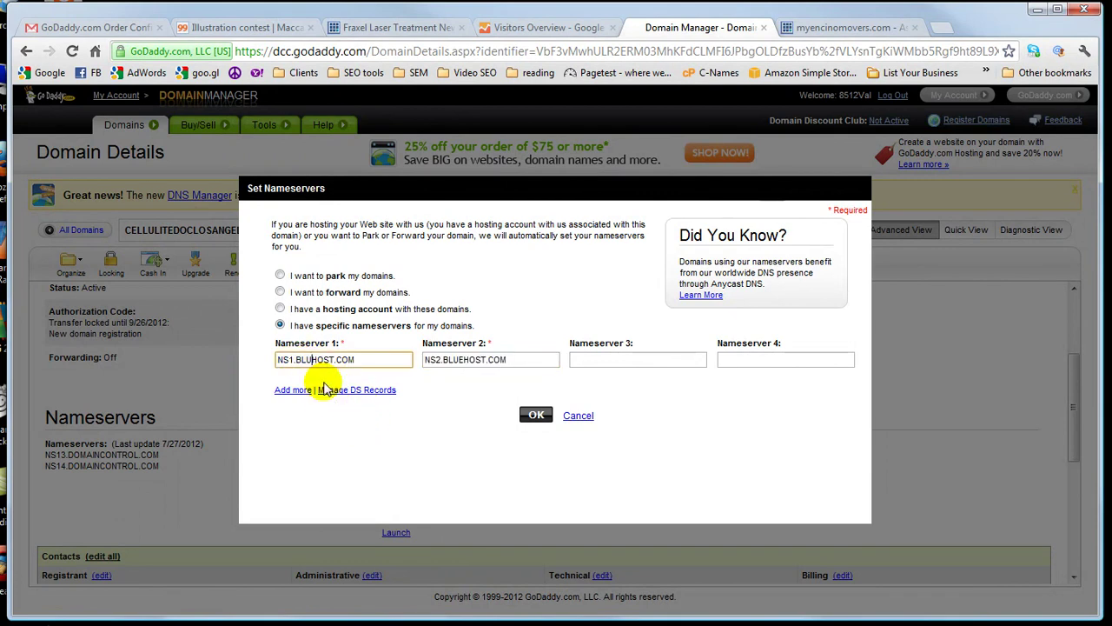
pyautogui.click(324, 411)
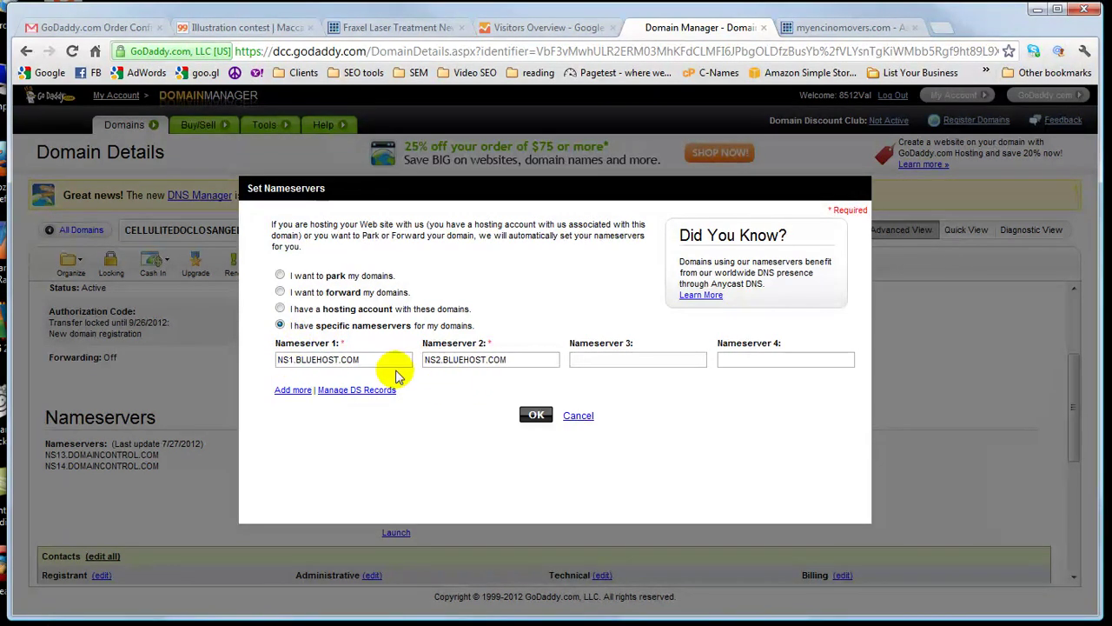
# Submit the nameserver change and dismiss the up-to-48-hour propagation confirmation
pyautogui.click(537, 419)
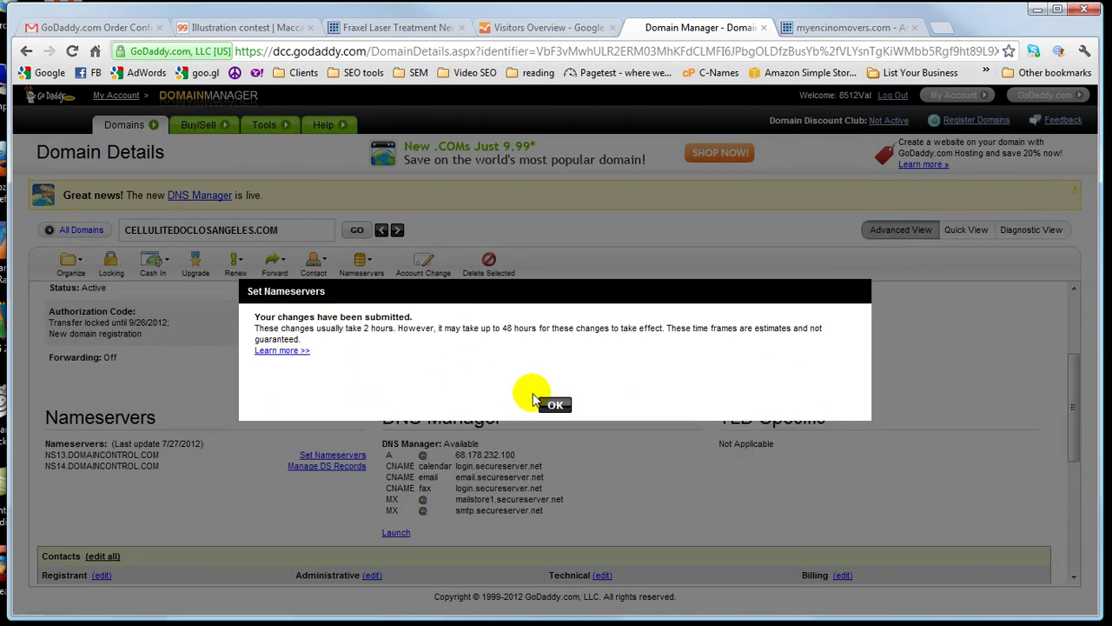
pyautogui.moveTo(318, 333); pyautogui.dragTo(489, 339)
pyautogui.click(508, 331)
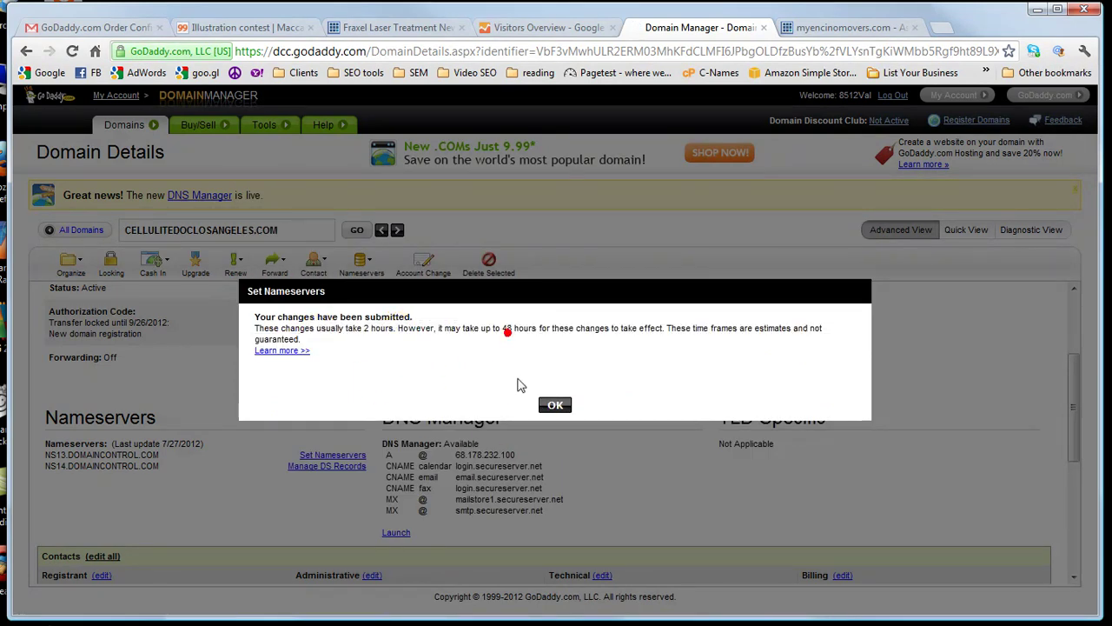
pyautogui.click(560, 406)
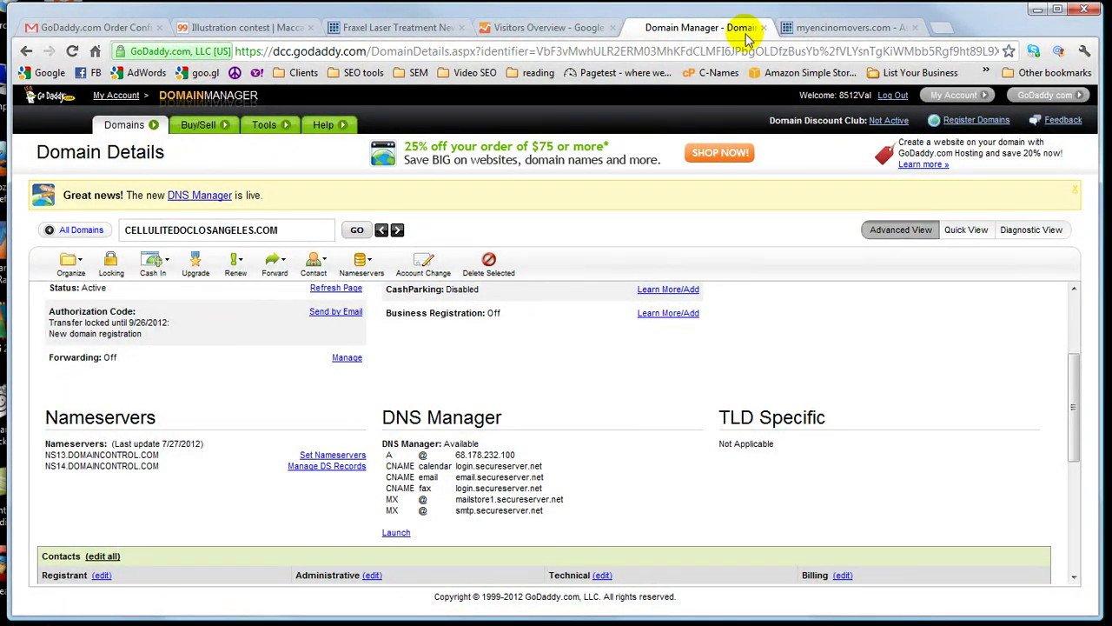
# On Bluehost's Assign Domain page, enter cellulitedoclosangeles.com and try to add it
pyautogui.click(830, 27)
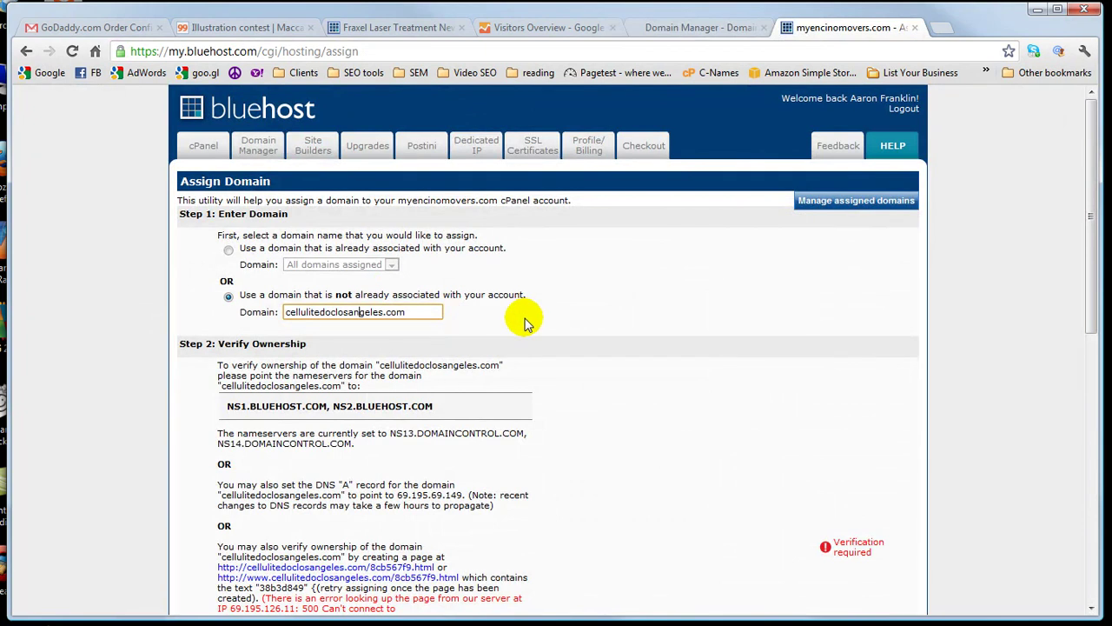
pyautogui.click(531, 320)
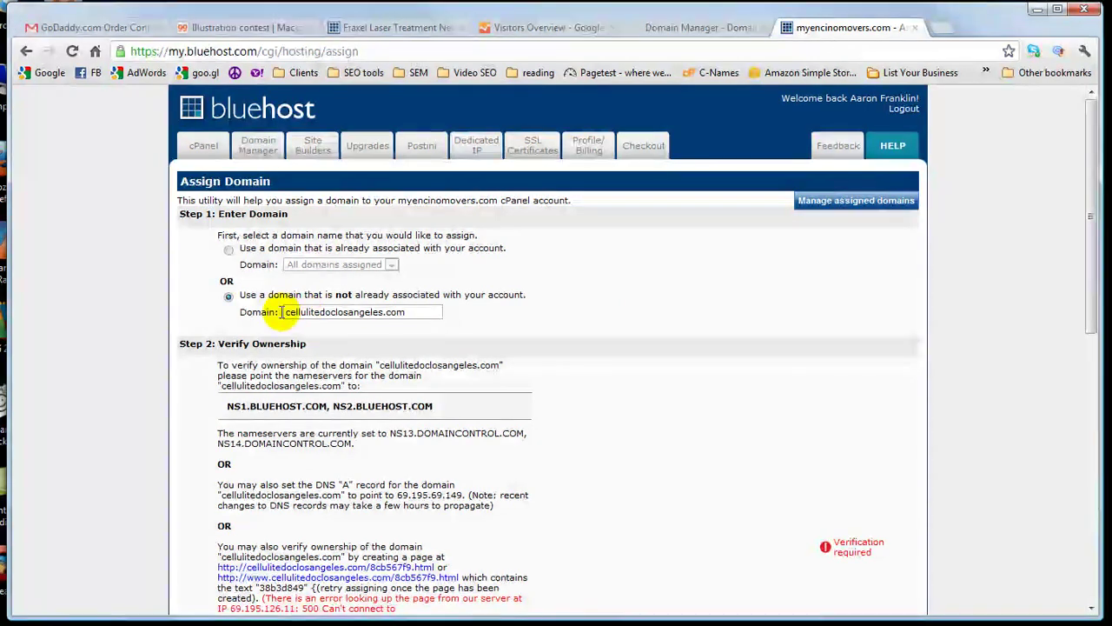
pyautogui.scroll(-8, 495, 343)
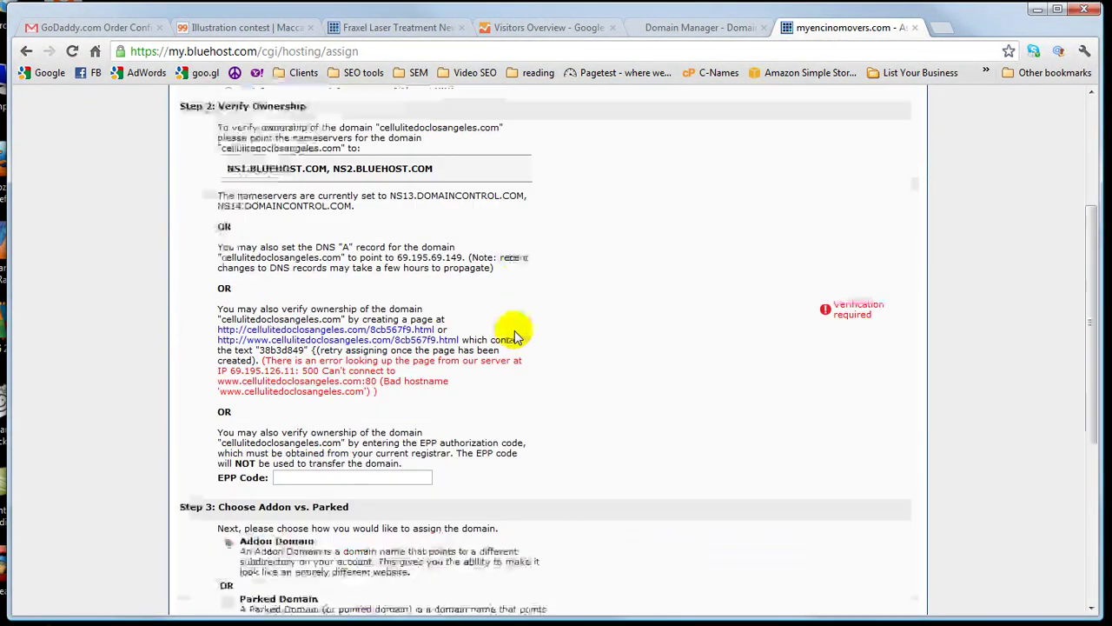
pyautogui.click(242, 582)
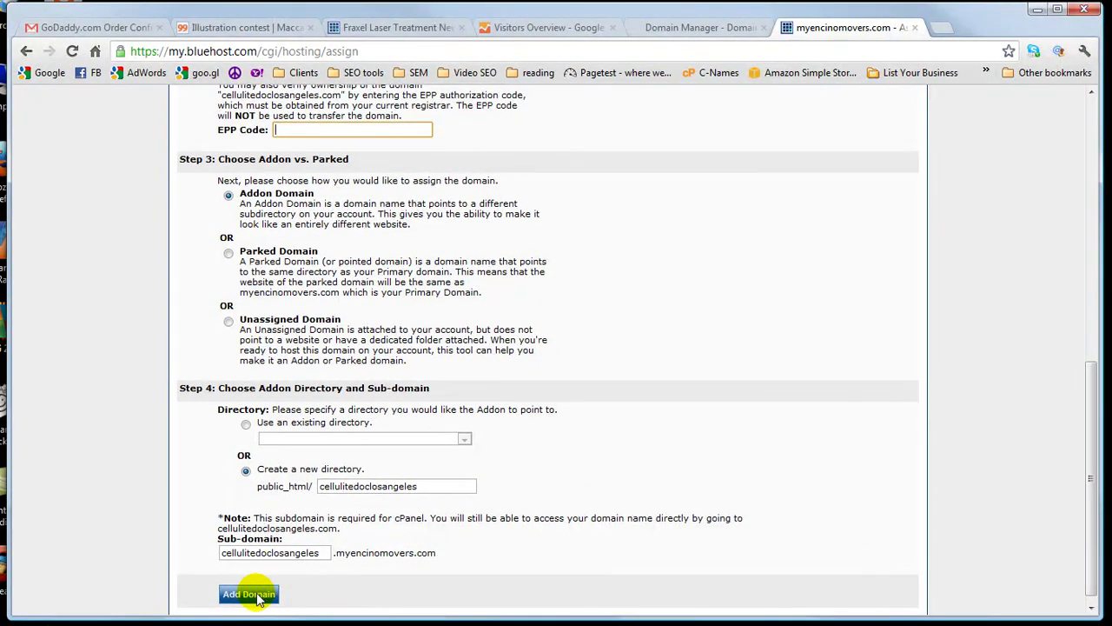
pyautogui.scroll(2, 487, 348)
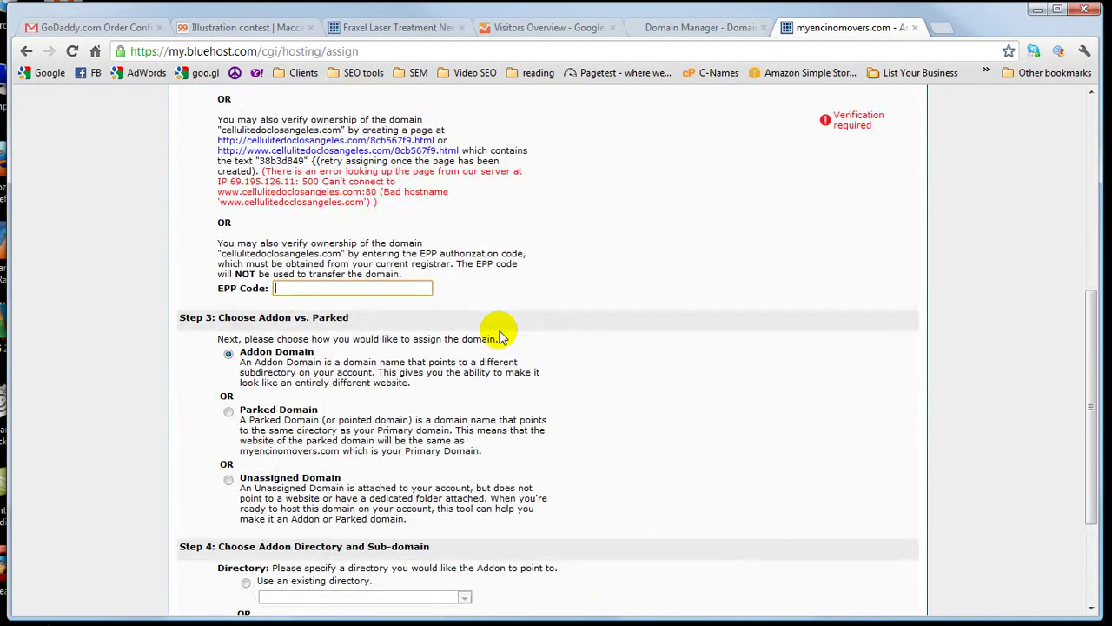
pyautogui.scroll(3, 500, 337)
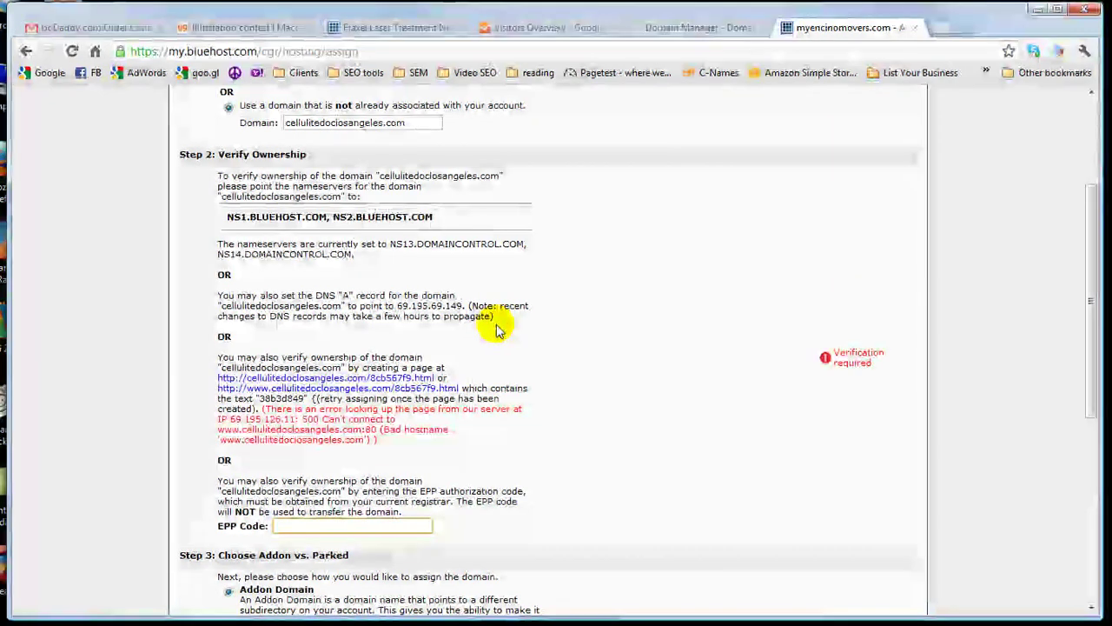
pyautogui.scroll(2, 478, 309)
# Rerun ownership verification for the domain, then reload the Assign Domain page
pyautogui.doubleClick(407, 281)
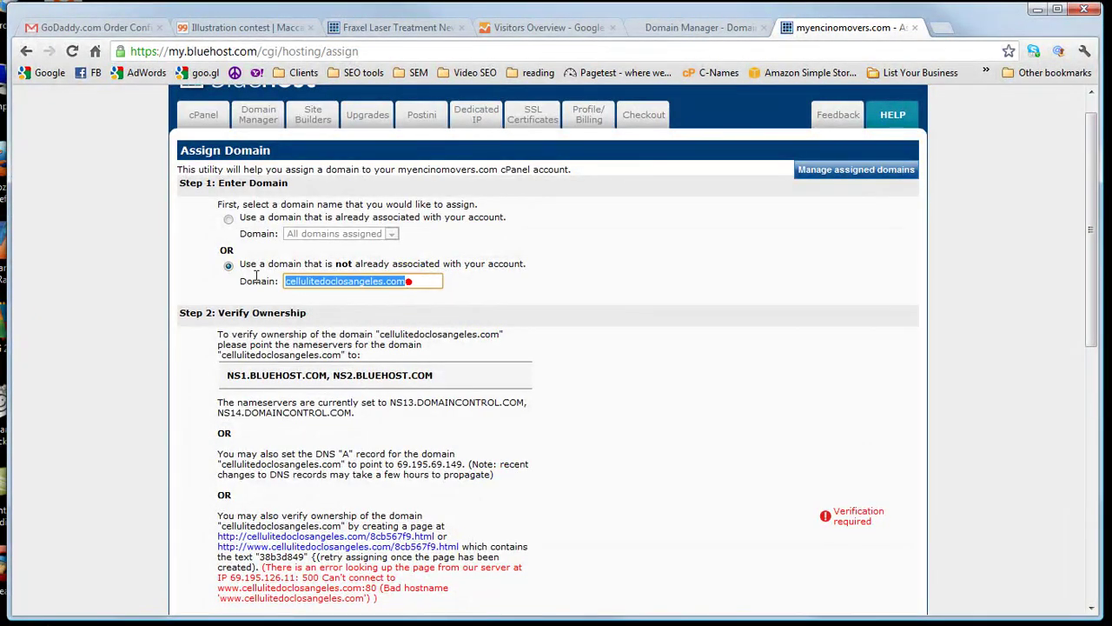
pyautogui.click(711, 317)
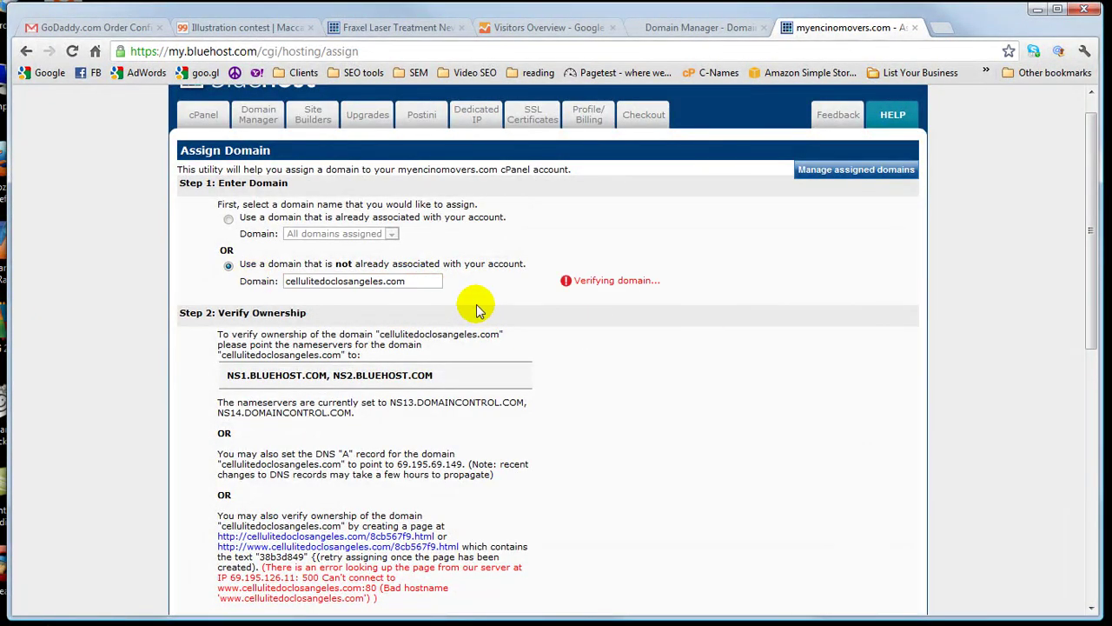
pyautogui.click(423, 281)
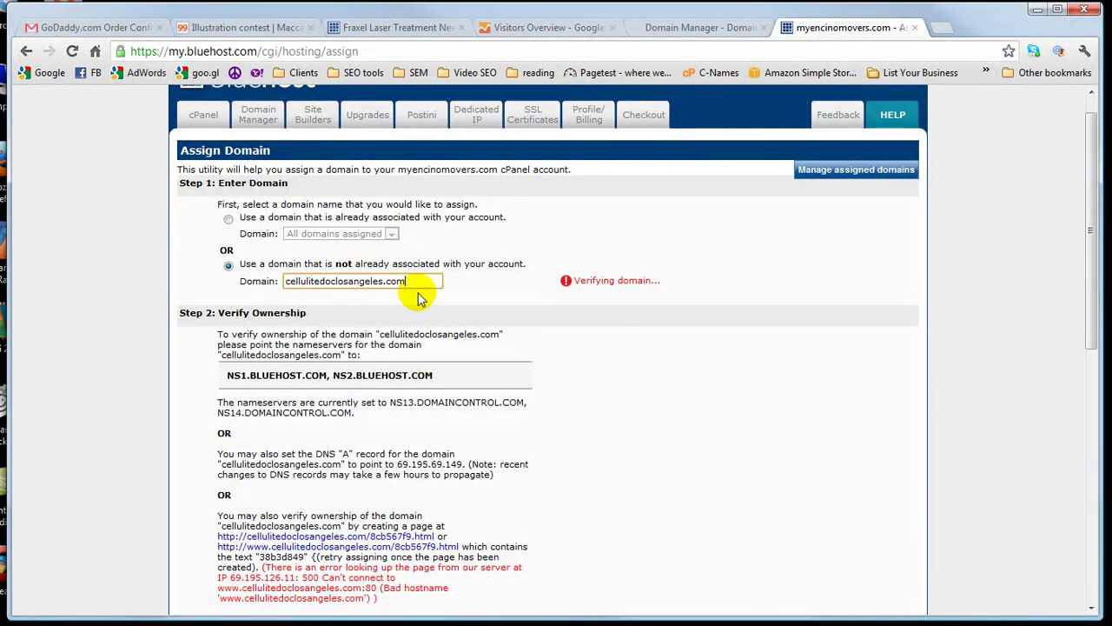
pyautogui.moveTo(410, 281); pyautogui.dragTo(252, 271)
pyautogui.hotkey('ctrl', 'c')
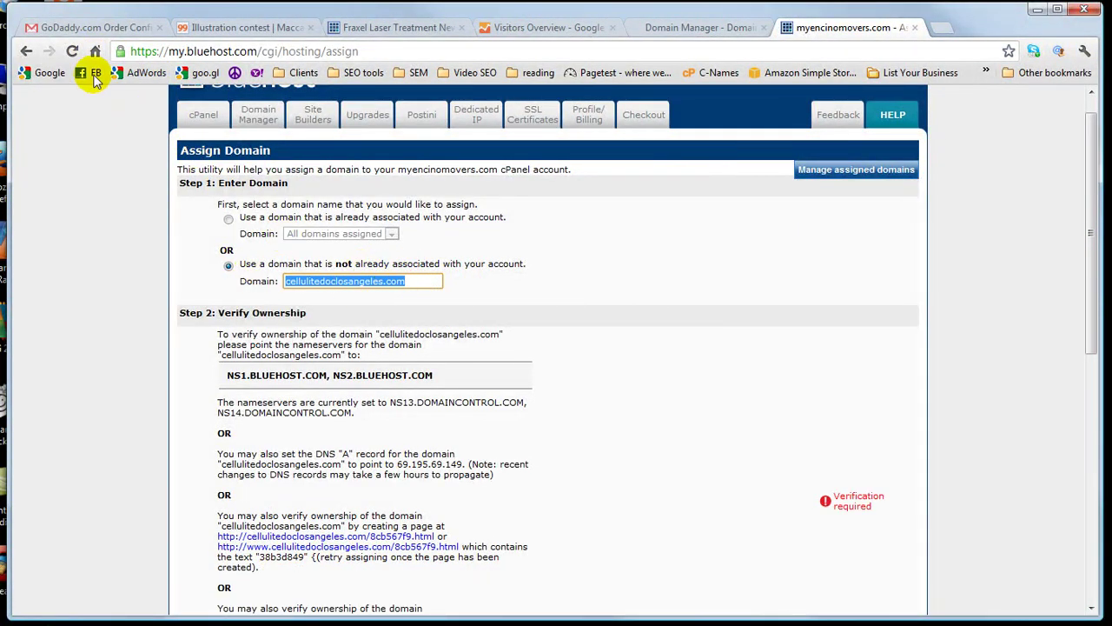
pyautogui.click(72, 51)
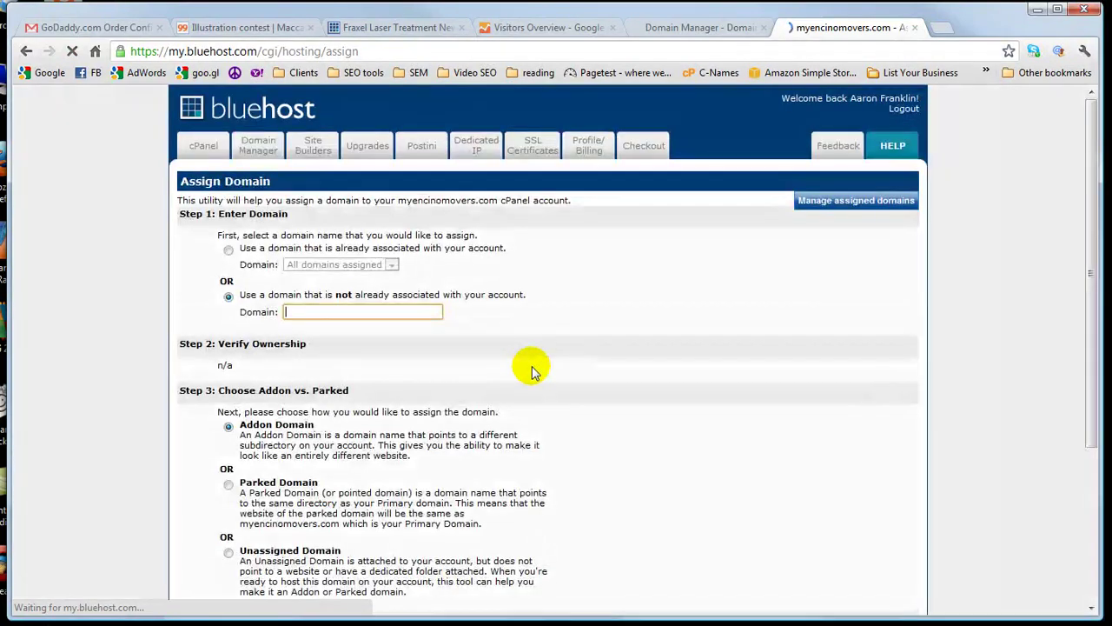
# Paste cellulitedoclosangeles.com back in and, once verified, add it as an addon domain with a new directory
pyautogui.hotkey('ctrl', 'v')
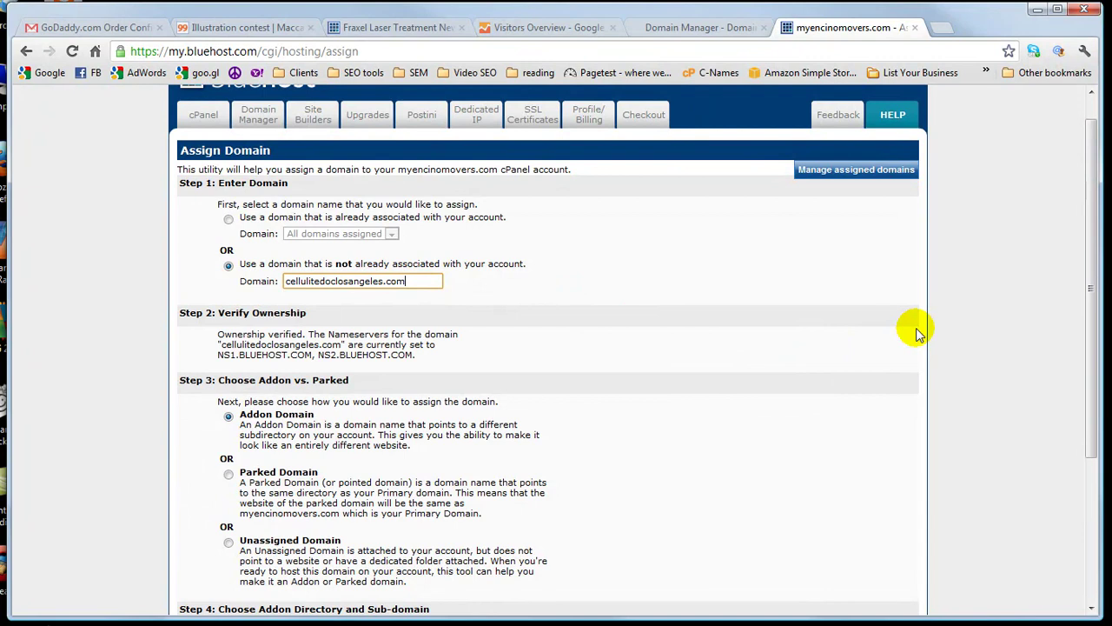
pyautogui.scroll(-2, 382, 347)
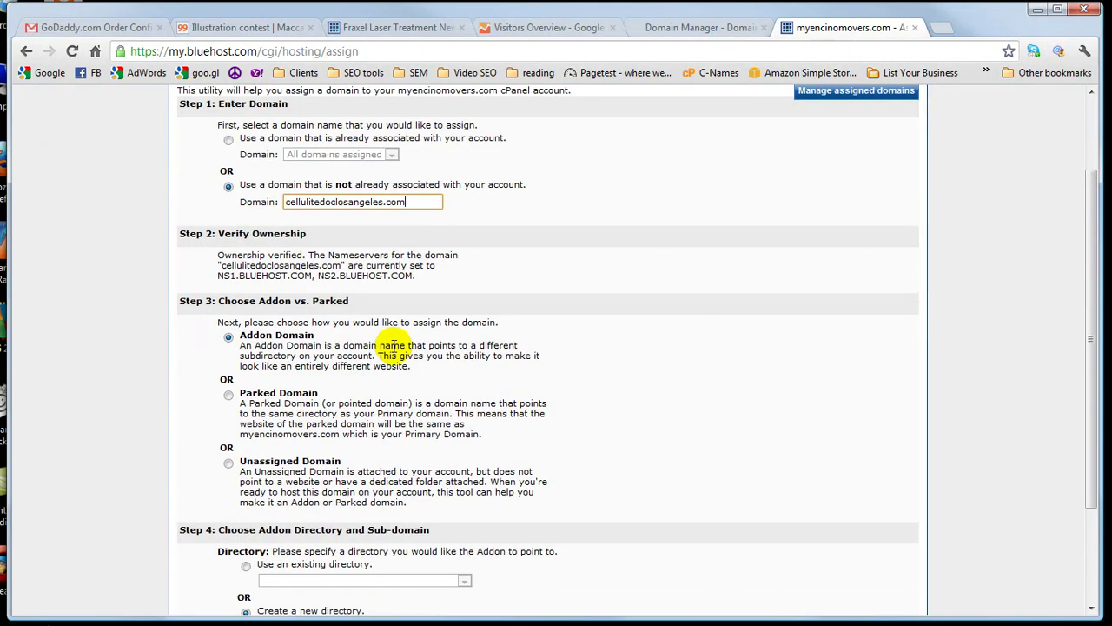
pyautogui.scroll(-3, 397, 290)
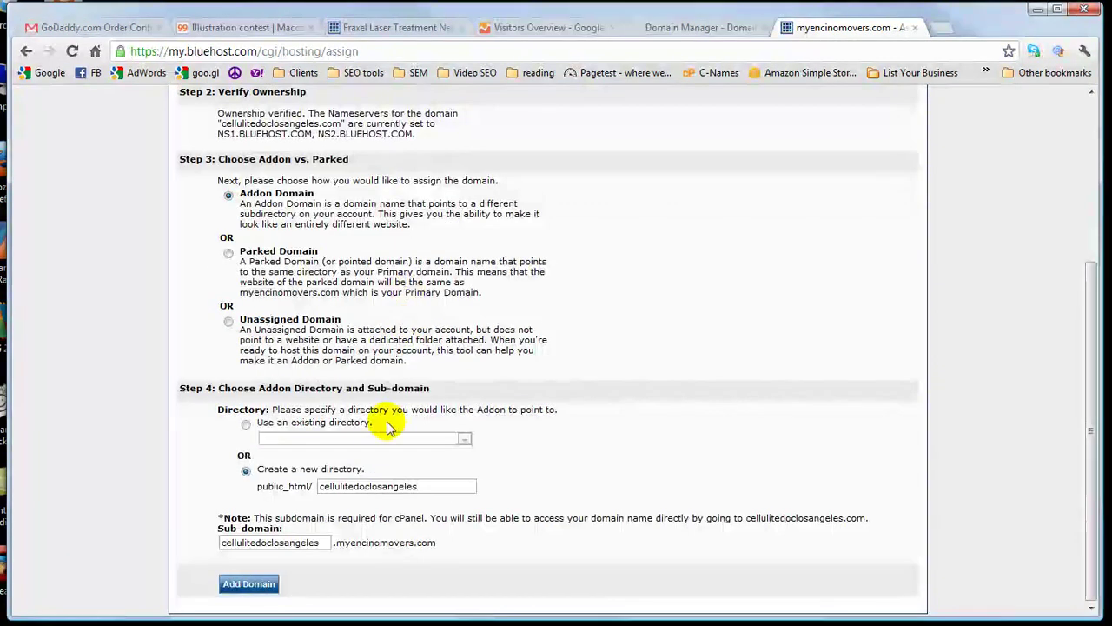
pyautogui.click(250, 584)
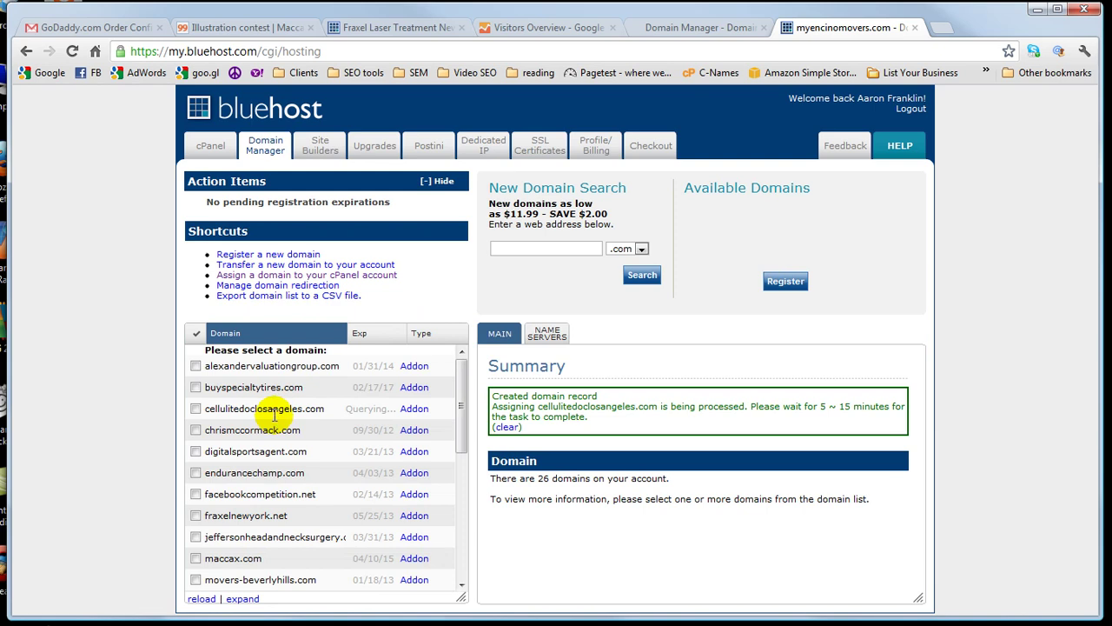
# Open the cPanel WordPress installer and scroll down to the existing installs and the Install button
pyautogui.click(211, 148)
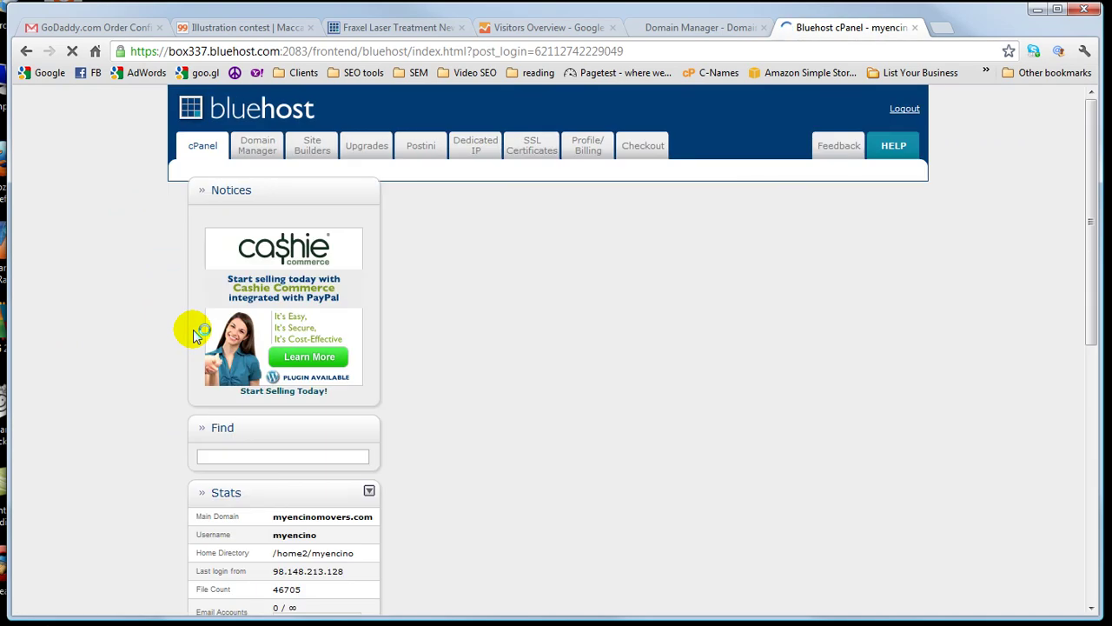
pyautogui.scroll(-3, 124, 329)
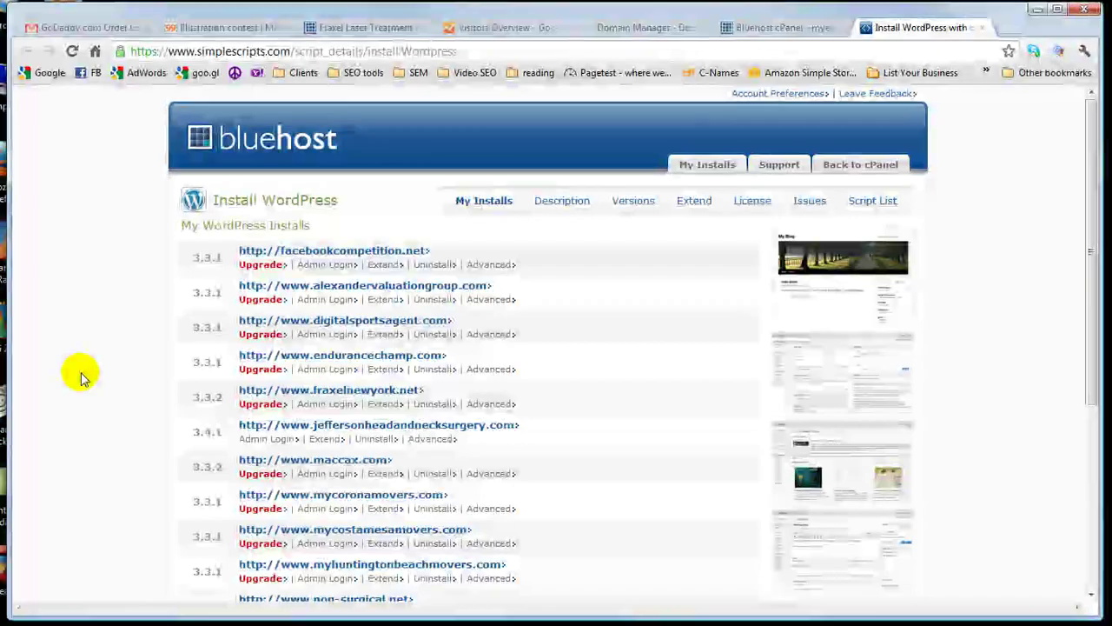
pyautogui.scroll(-3, 87, 296)
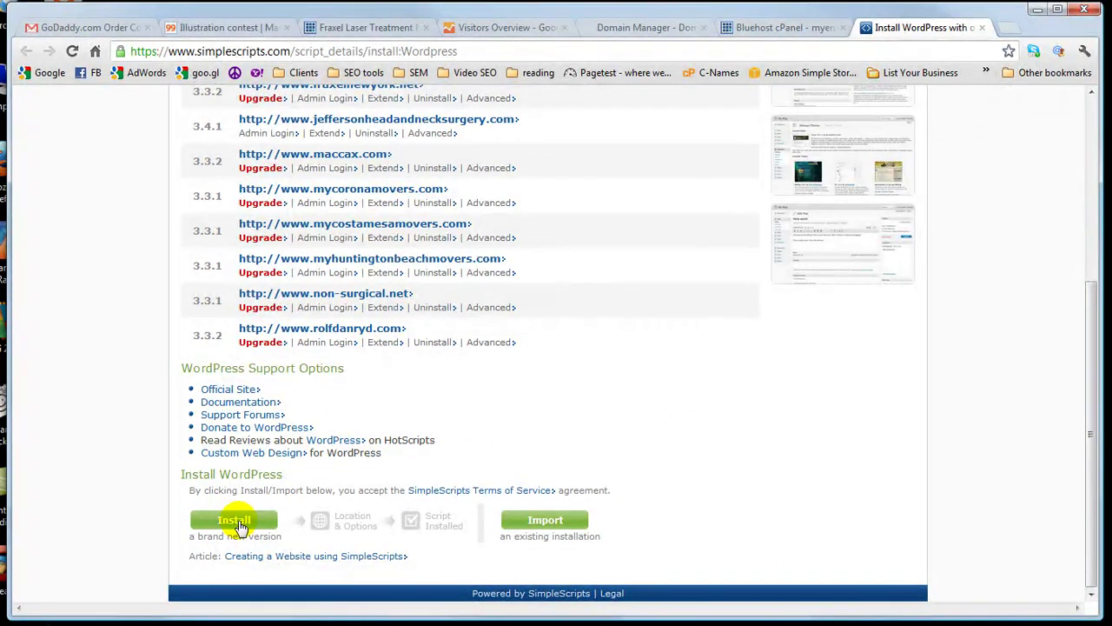
# Start a new WordPress install on cellulitedoclosangeles.com without Cashie Commerce and accept the GPLv2 terms
pyautogui.click(240, 527)
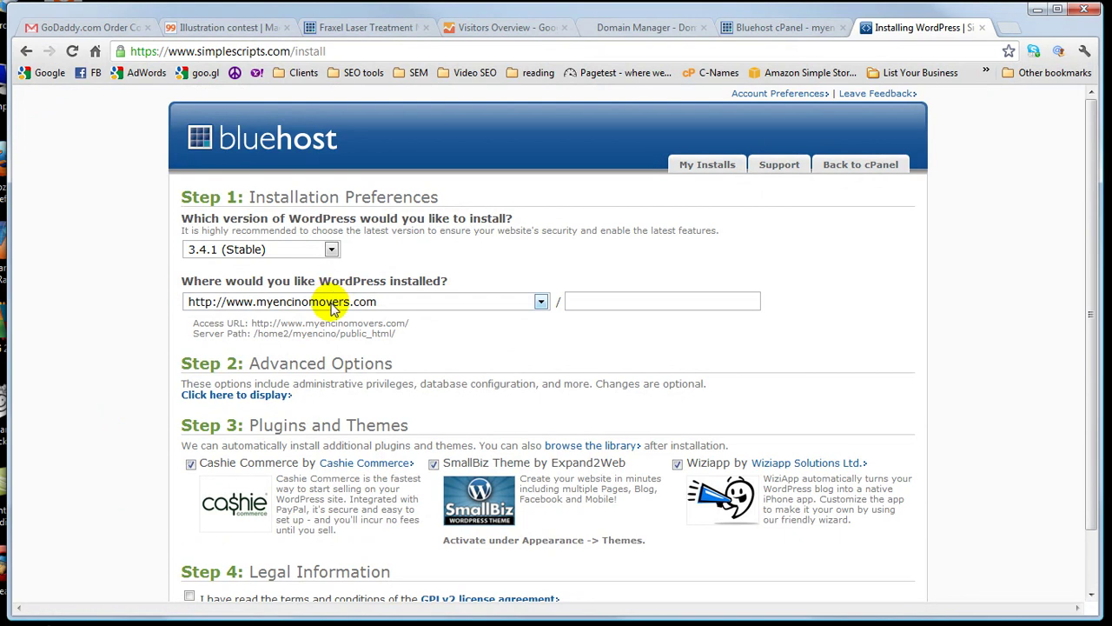
pyautogui.click(330, 304)
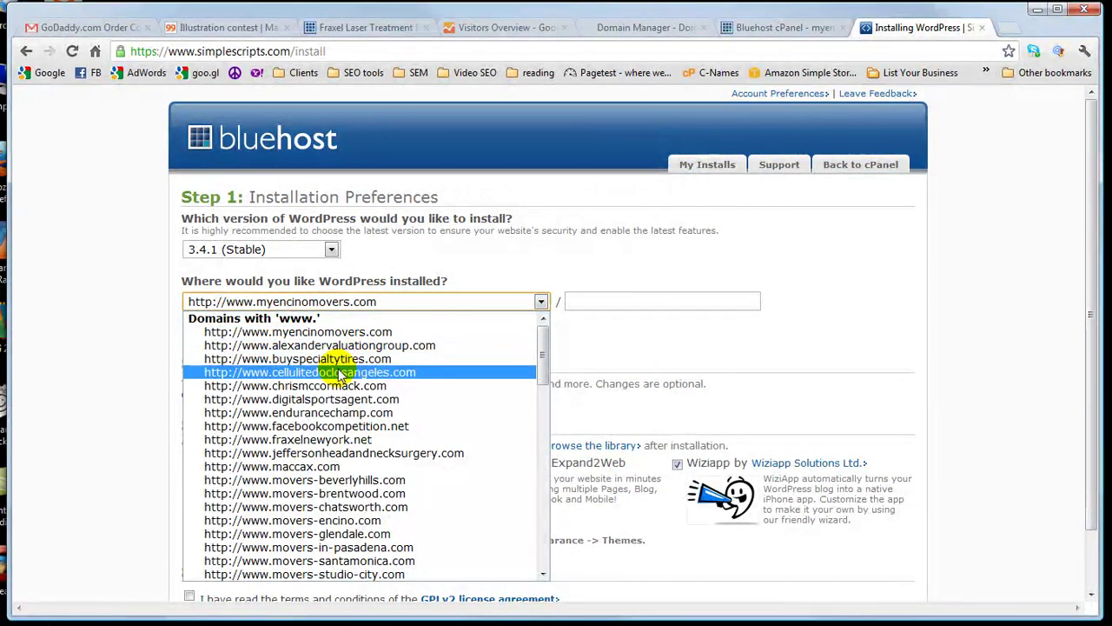
pyautogui.click(338, 372)
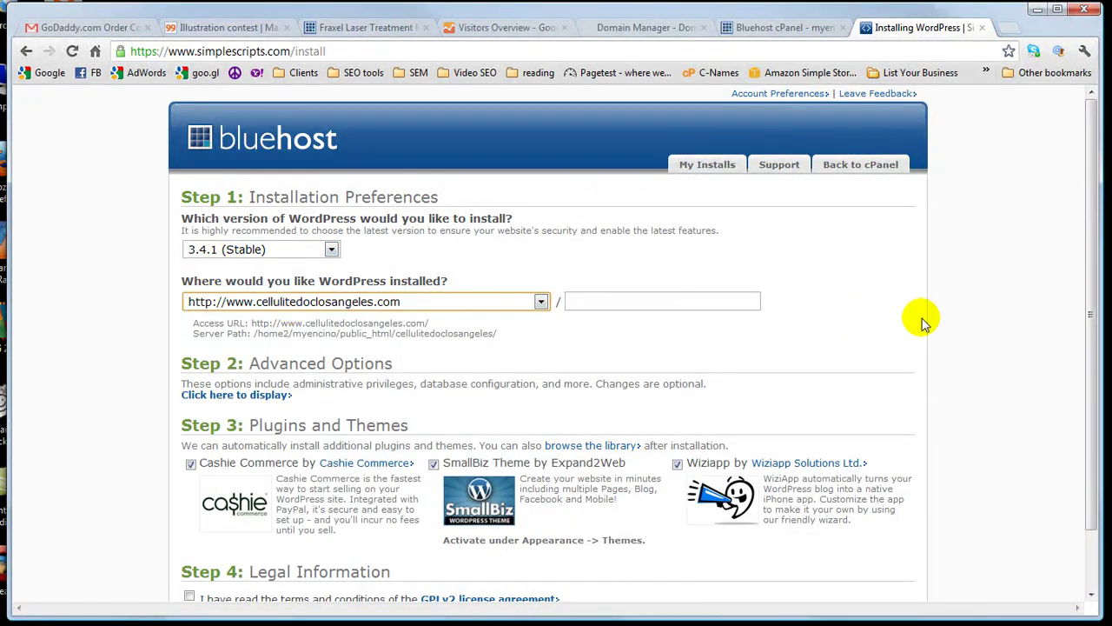
pyautogui.scroll(-1, 1084, 224)
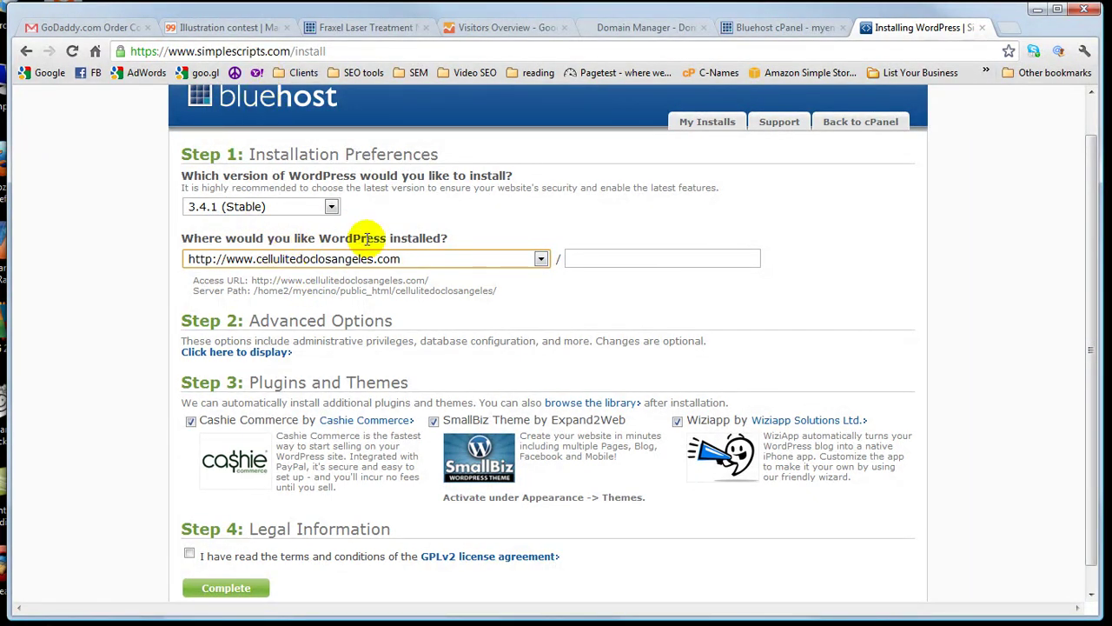
pyautogui.click(190, 422)
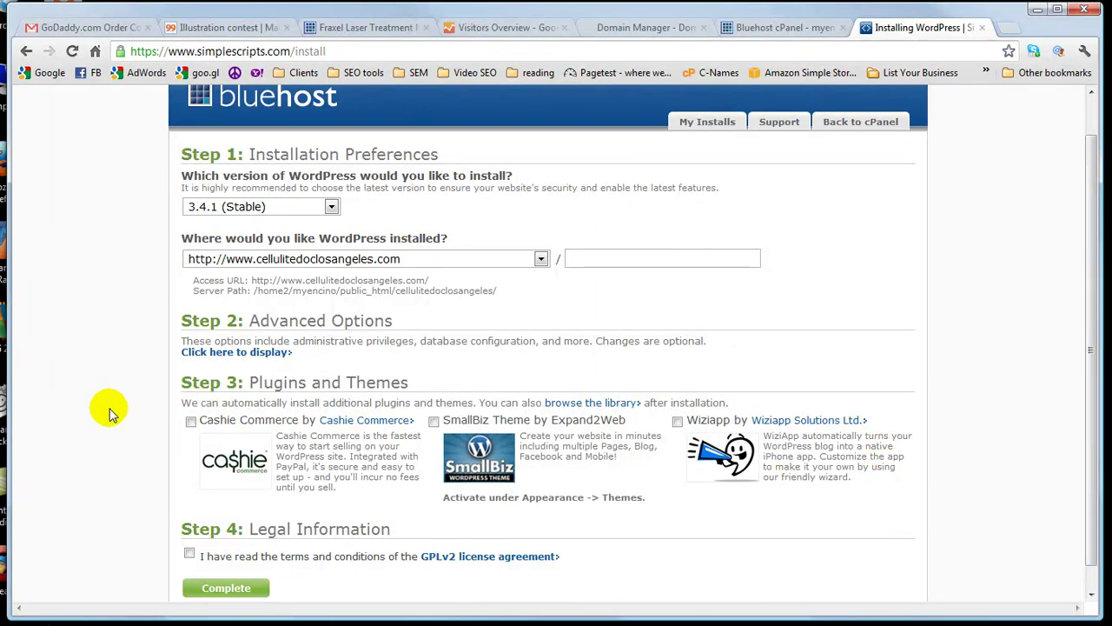
pyautogui.click(190, 554)
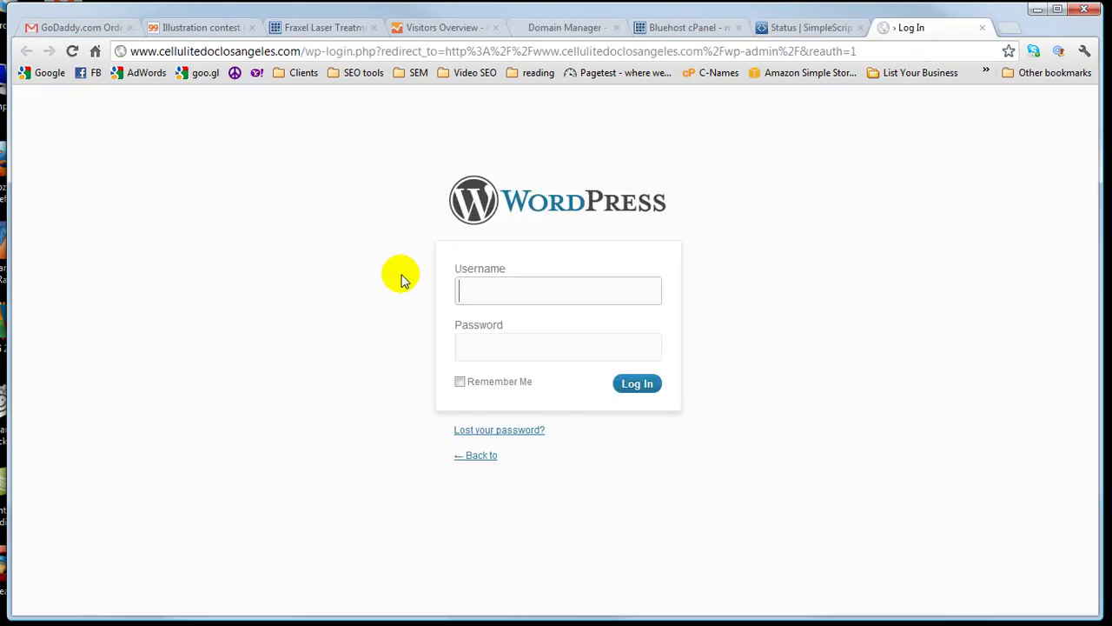
# Log in to the new site's dashboard with the suggested username and password, then enter cellulitedoclosangeles.com in a new tab
pyautogui.write('adm')
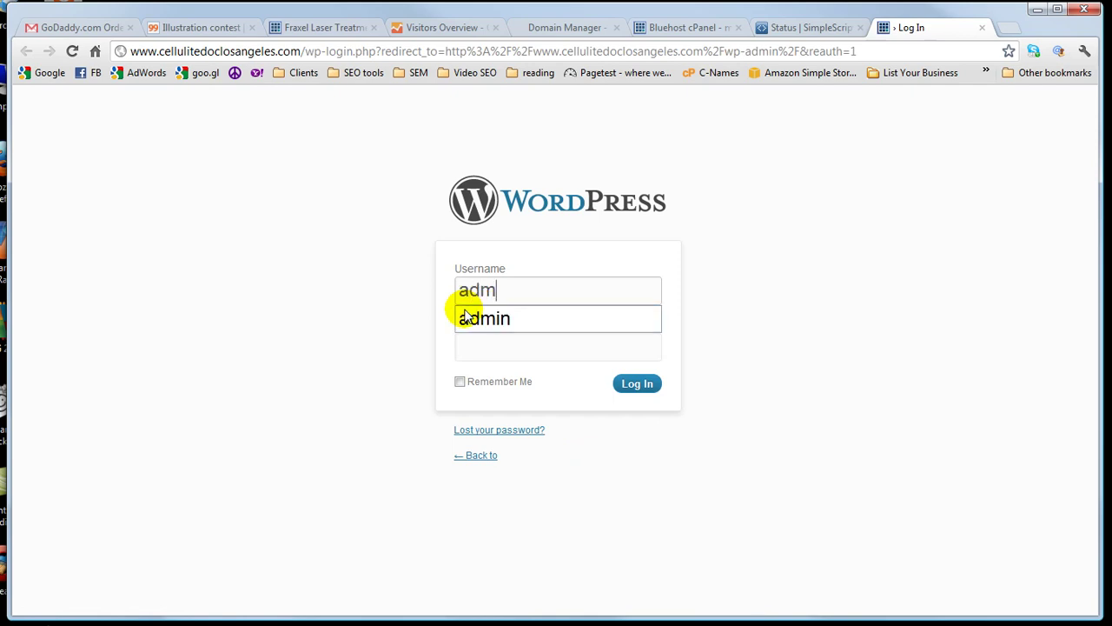
pyautogui.click(467, 317)
pyautogui.press('Tab')
pyautogui.hotkey('ctrl', 'v')
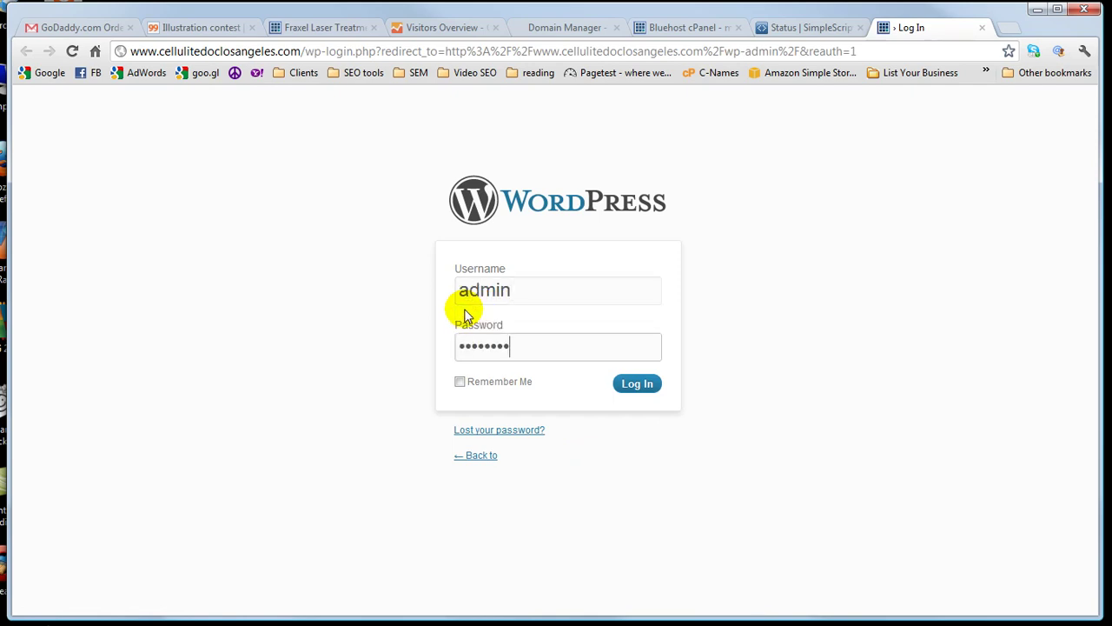
pyautogui.click(635, 382)
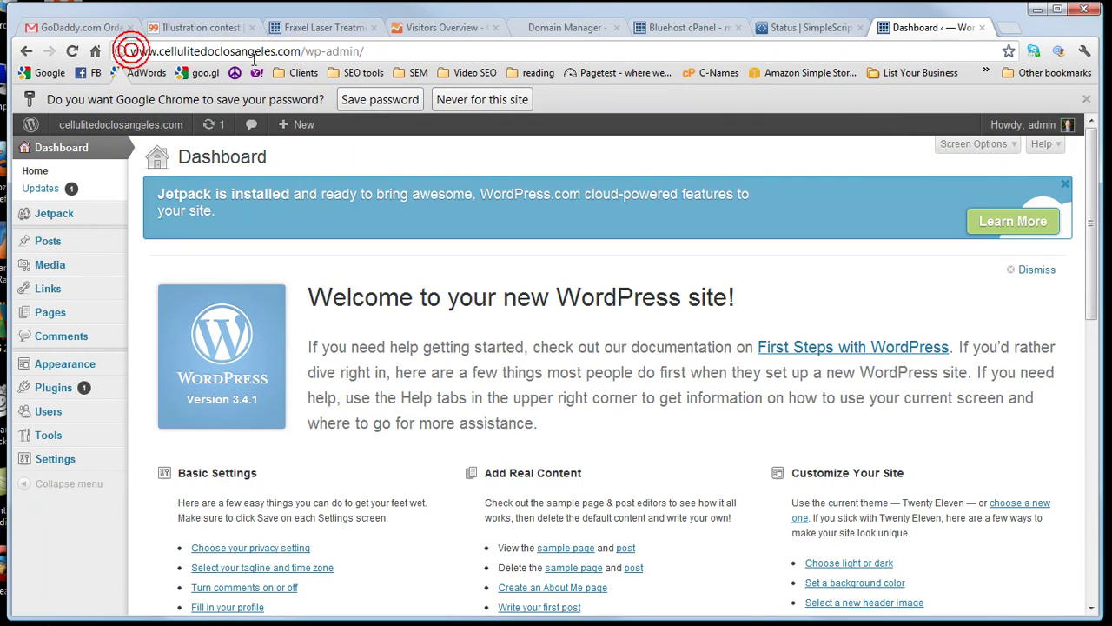
pyautogui.click(1008, 28)
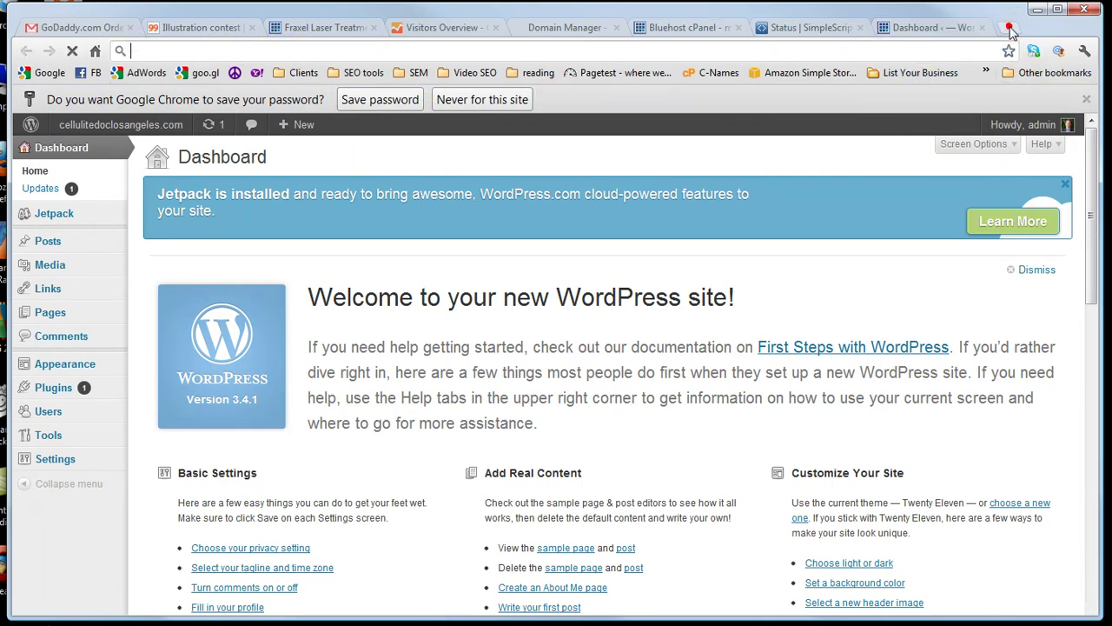
pyautogui.write('ce')
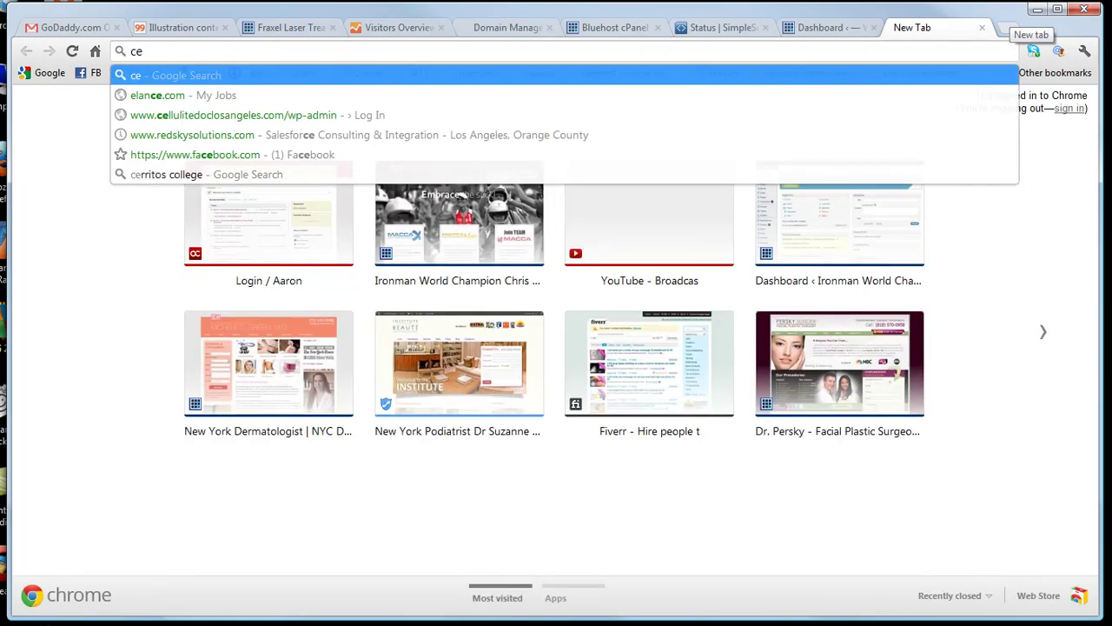
pyautogui.write('llulitedoc')
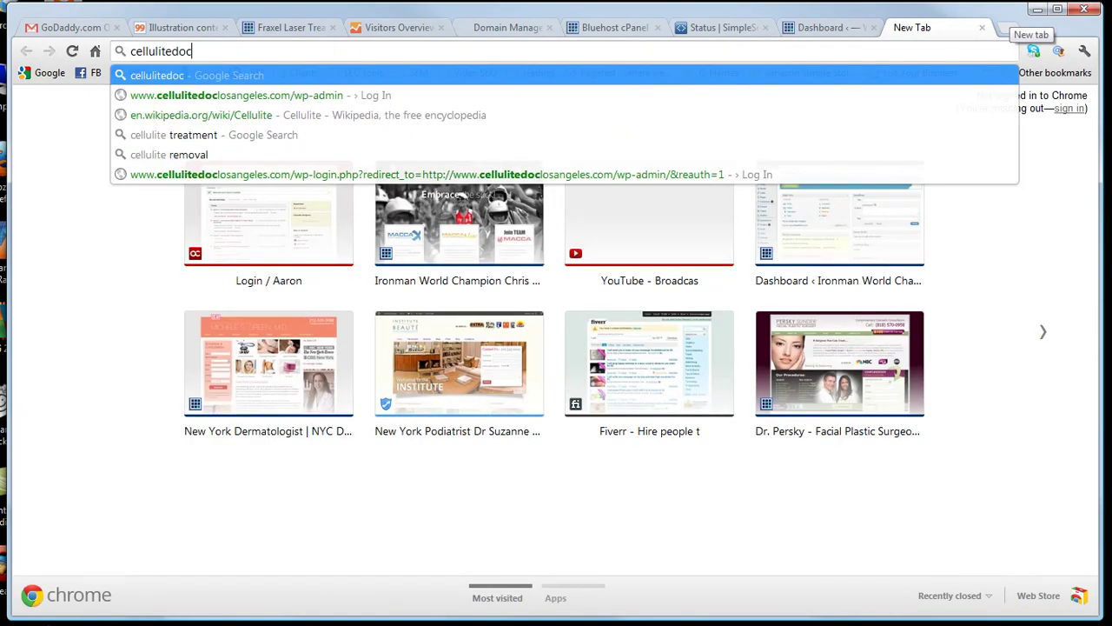
pyautogui.write('losangeles')
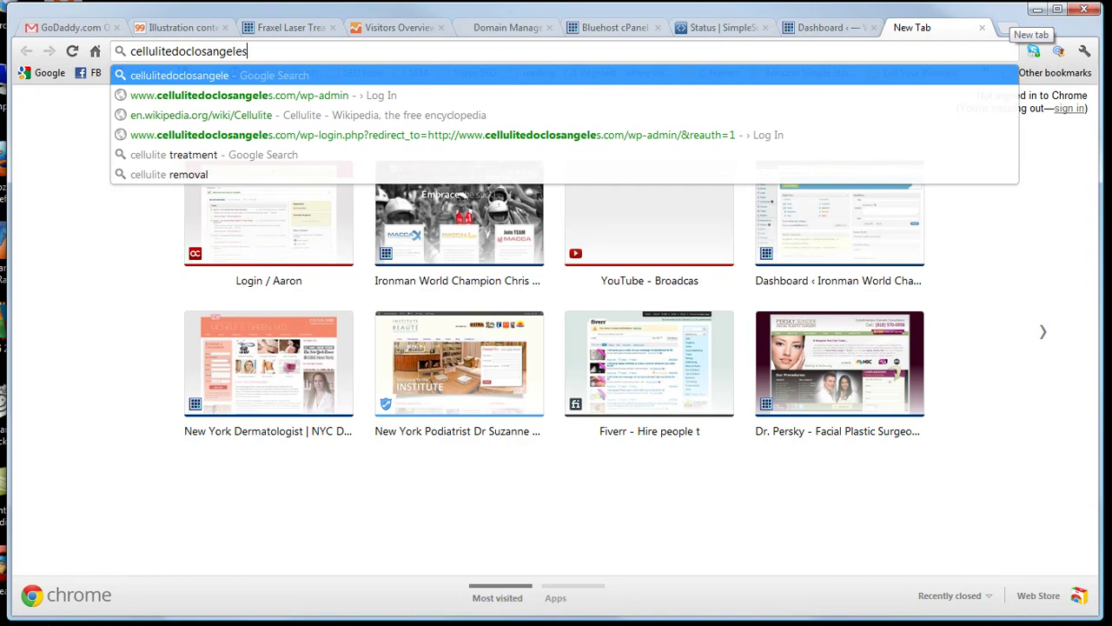
pyautogui.write('.com')
# Load cellulitedoclosangeles.com, look over its Hello world! post, then return to the Dashboard tab
pyautogui.press('Return')
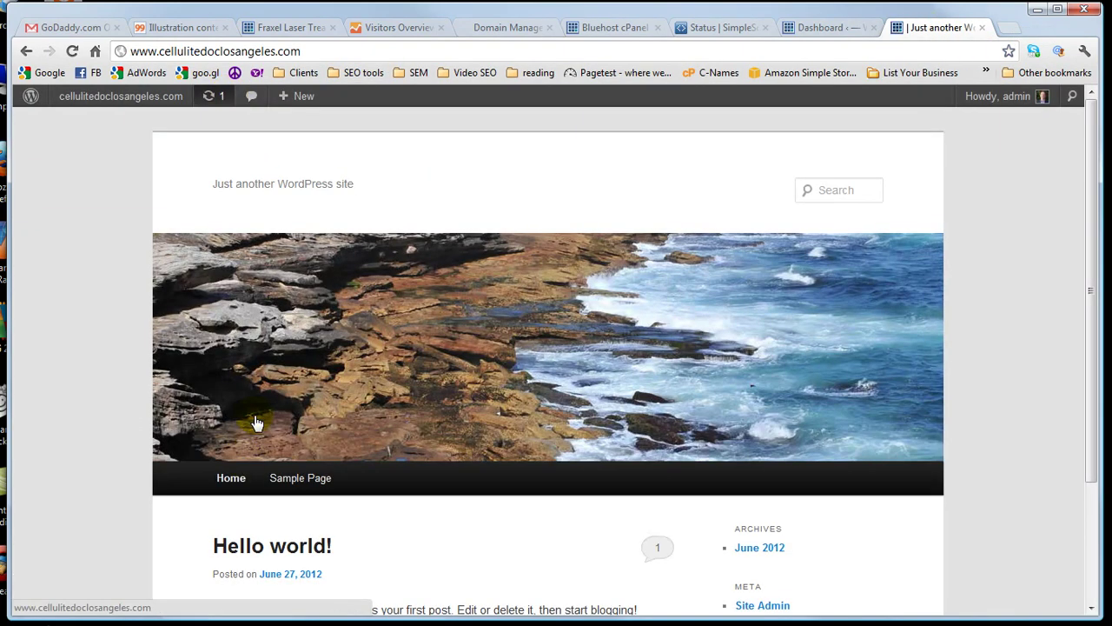
pyautogui.scroll(-2, 456, 382)
pyautogui.scroll(2, 509, 405)
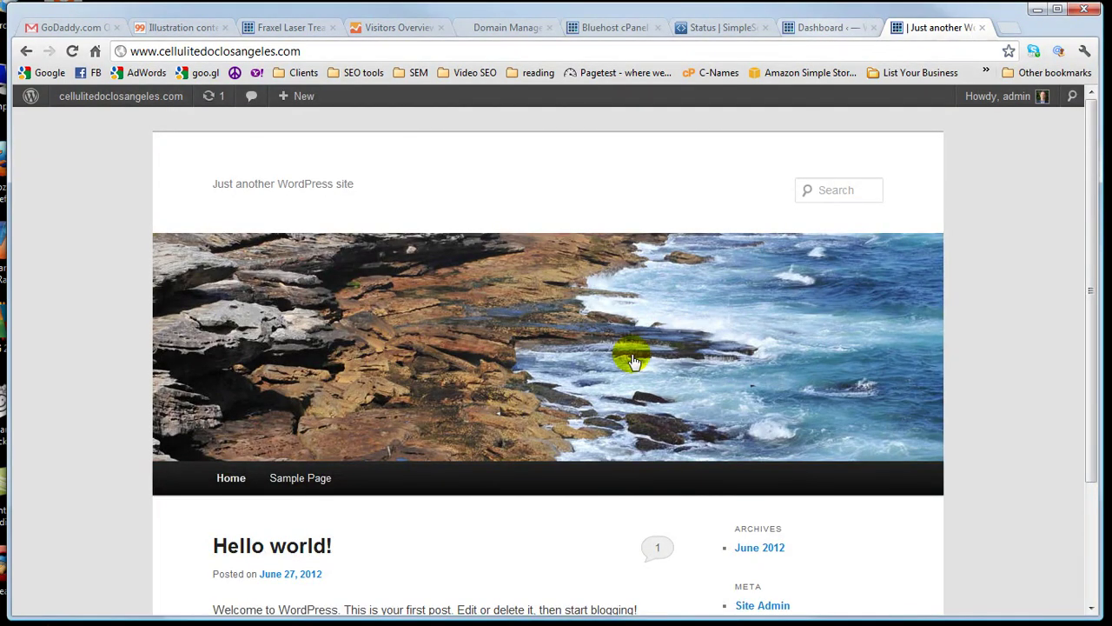
pyautogui.scroll(-2, 608, 382)
pyautogui.scroll(2, 486, 418)
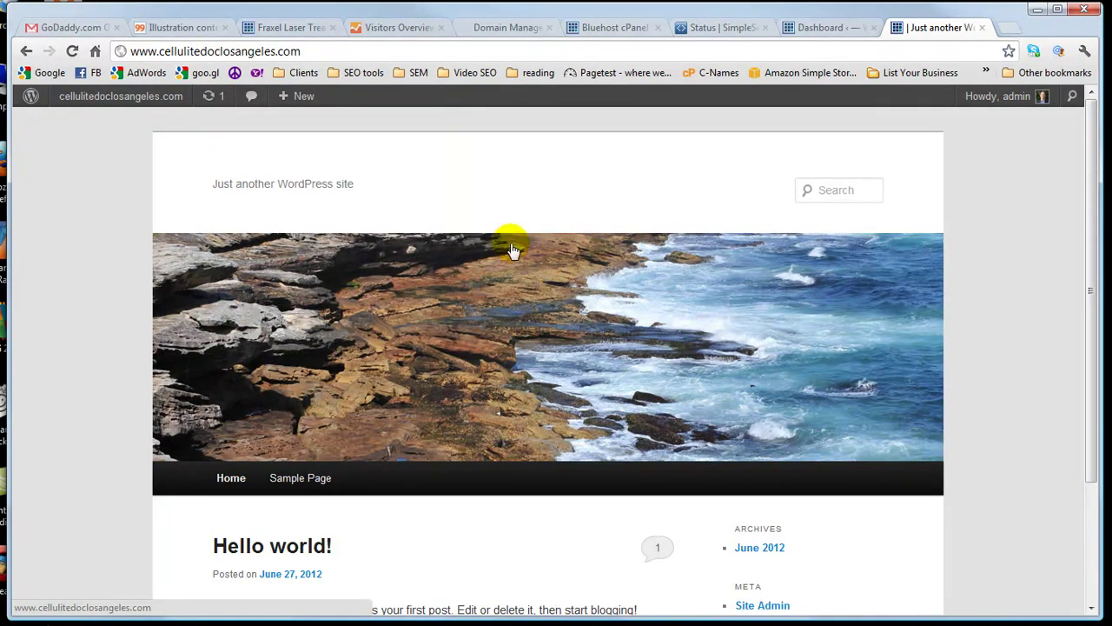
pyautogui.scroll(-2, 559, 320)
pyautogui.scroll(1, 559, 320)
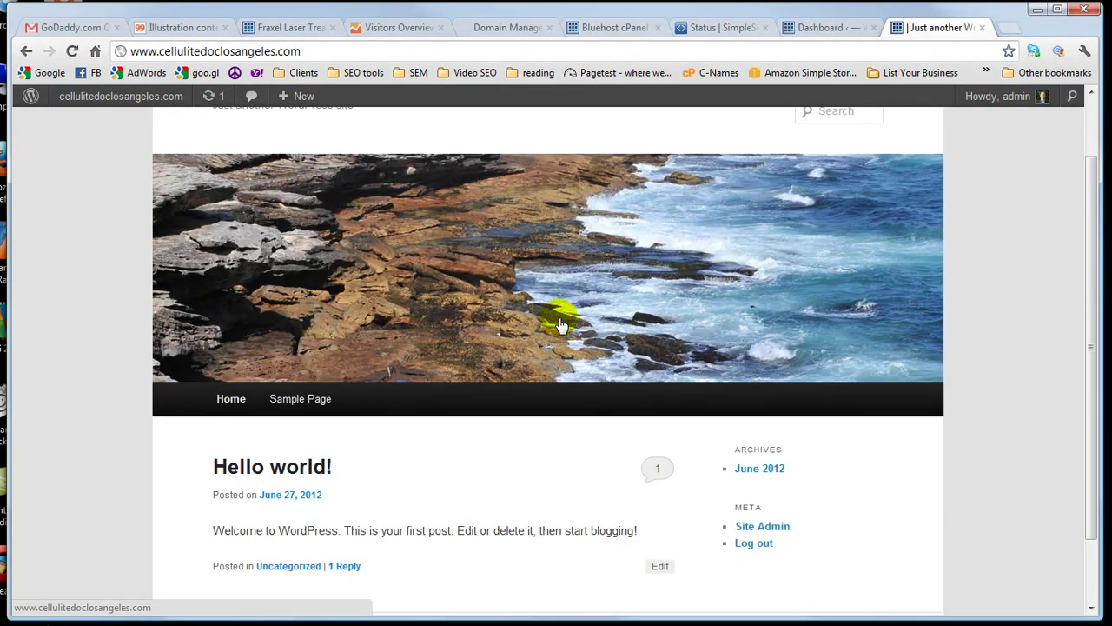
pyautogui.scroll(1, 559, 320)
pyautogui.click(821, 30)
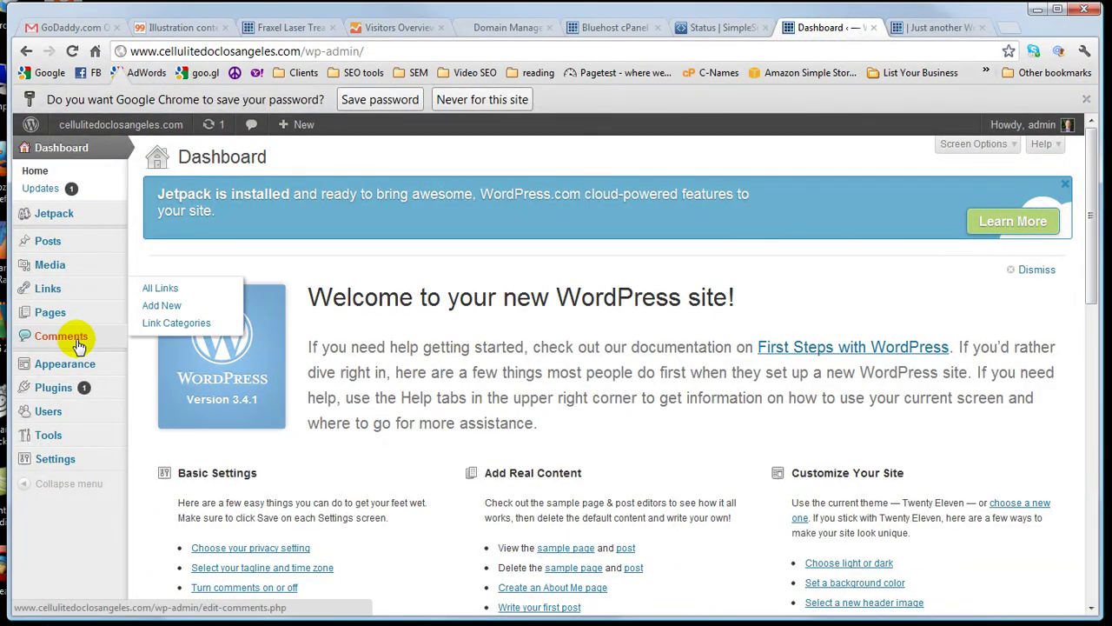
# Go to Themes > Install Themes > Upload and start choosing a theme .zip file
pyautogui.moveTo(55, 382)
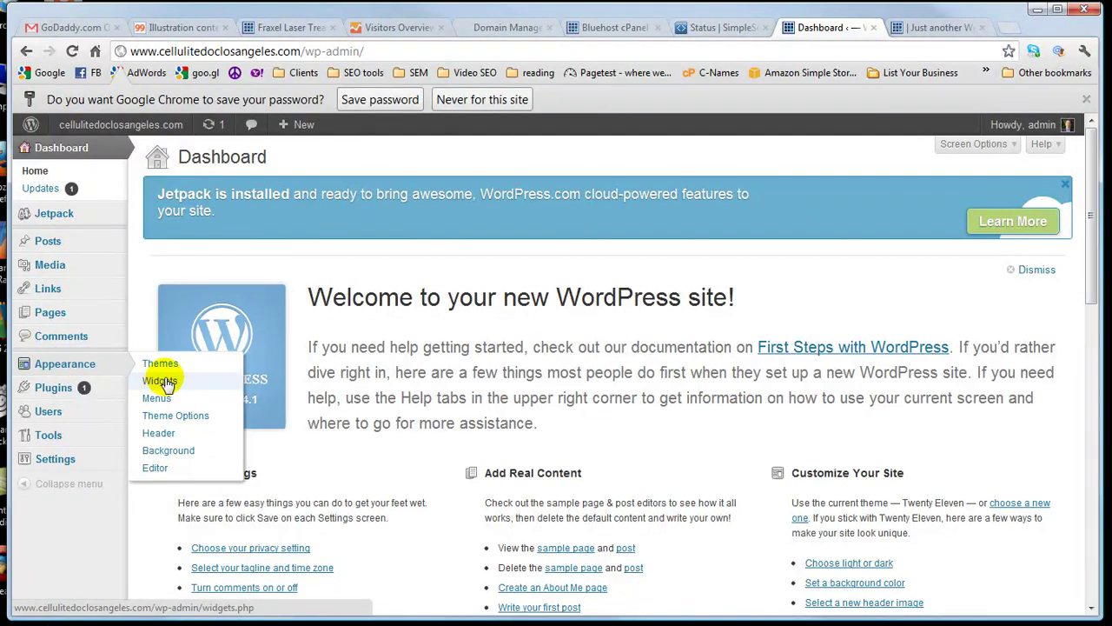
pyautogui.click(162, 364)
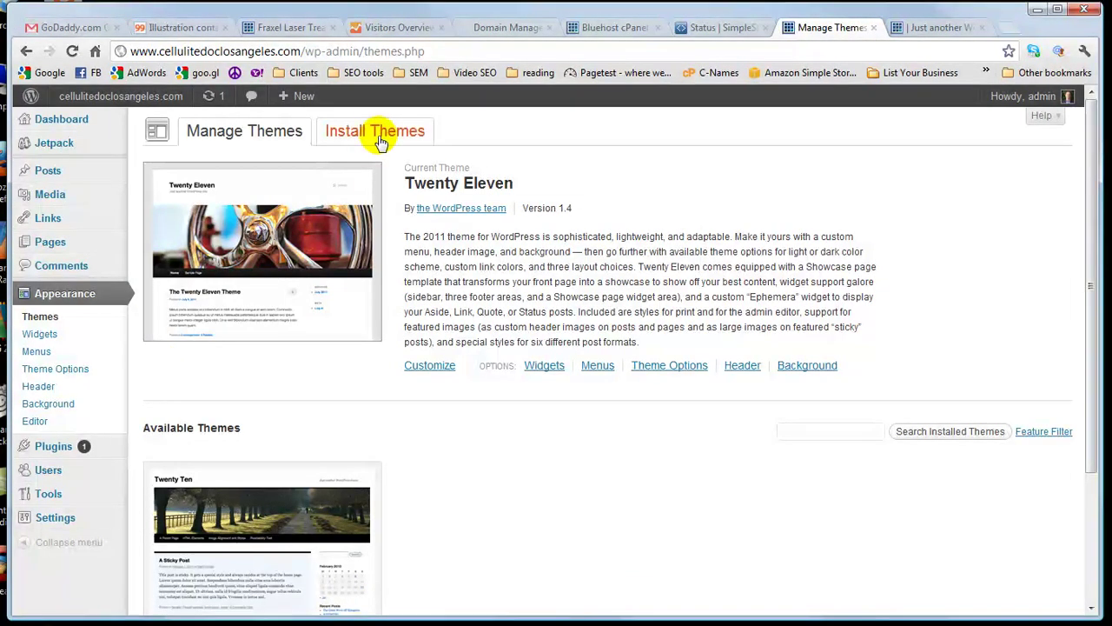
pyautogui.click(379, 140)
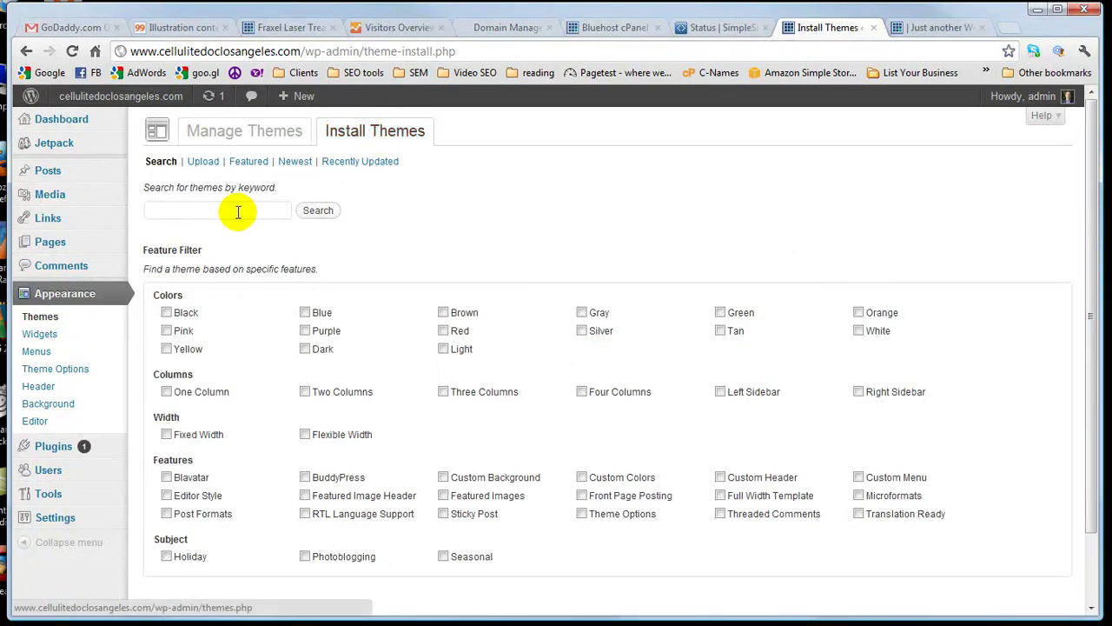
pyautogui.click(201, 160)
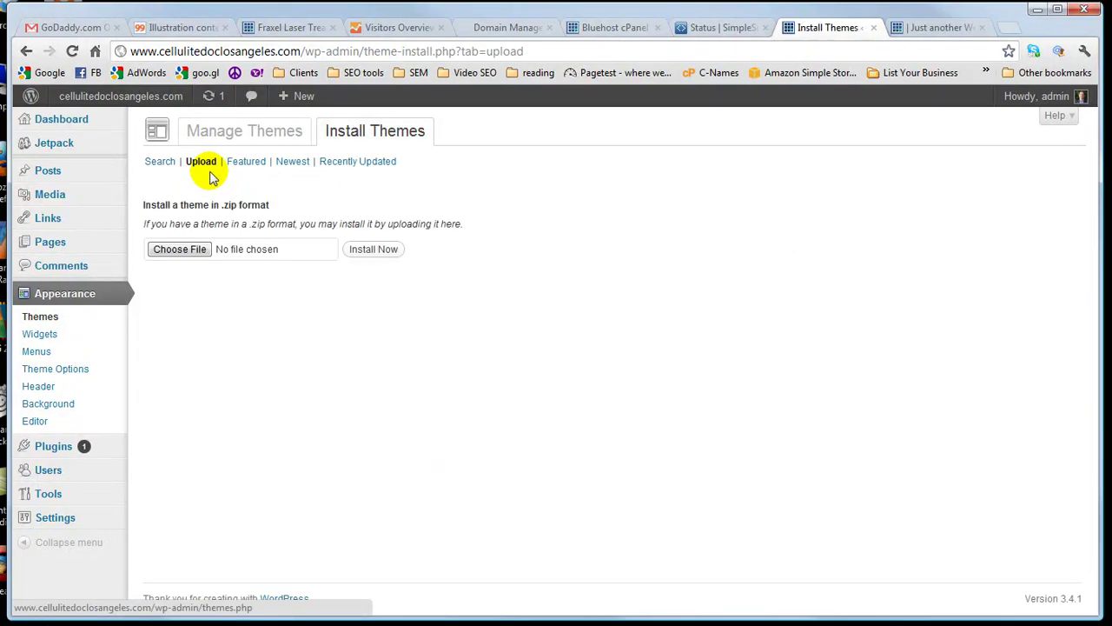
pyautogui.click(177, 252)
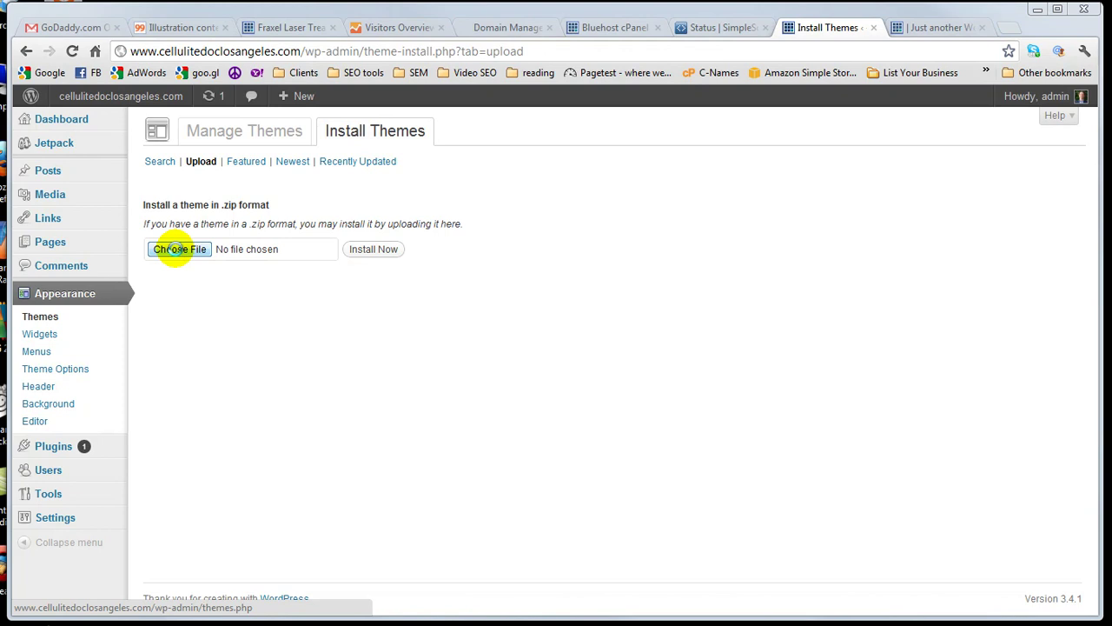
# Browse to My Dropbox > WordPress Stuff > themes and choose thesis_182.zip for upload
pyautogui.moveTo(480, 111); pyautogui.dragTo(481, 122)
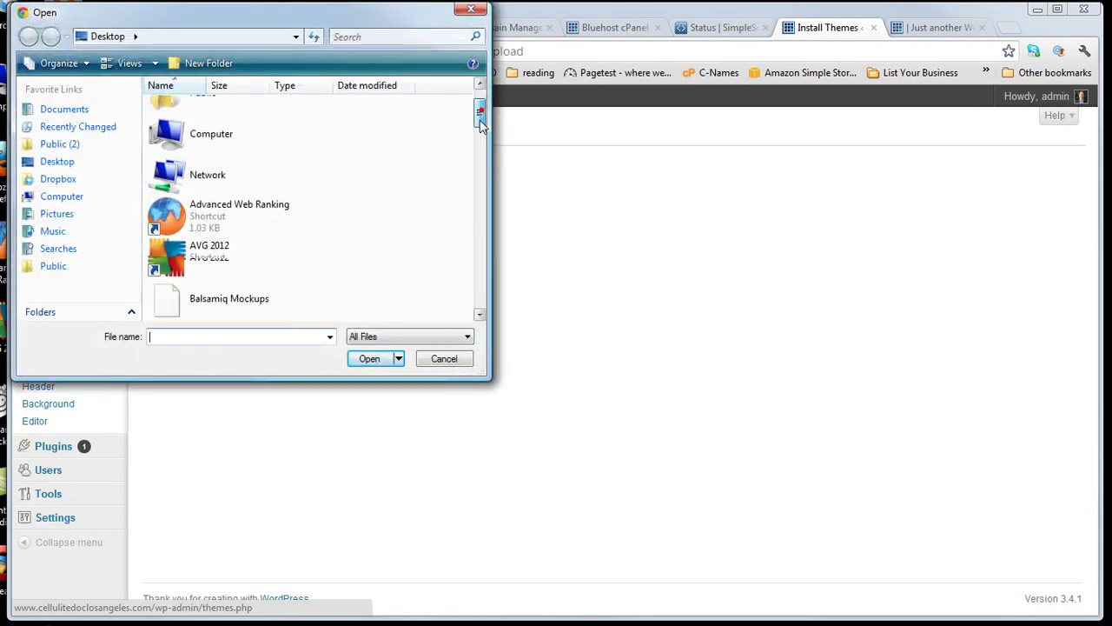
pyautogui.moveTo(483, 219); pyautogui.dragTo(481, 280)
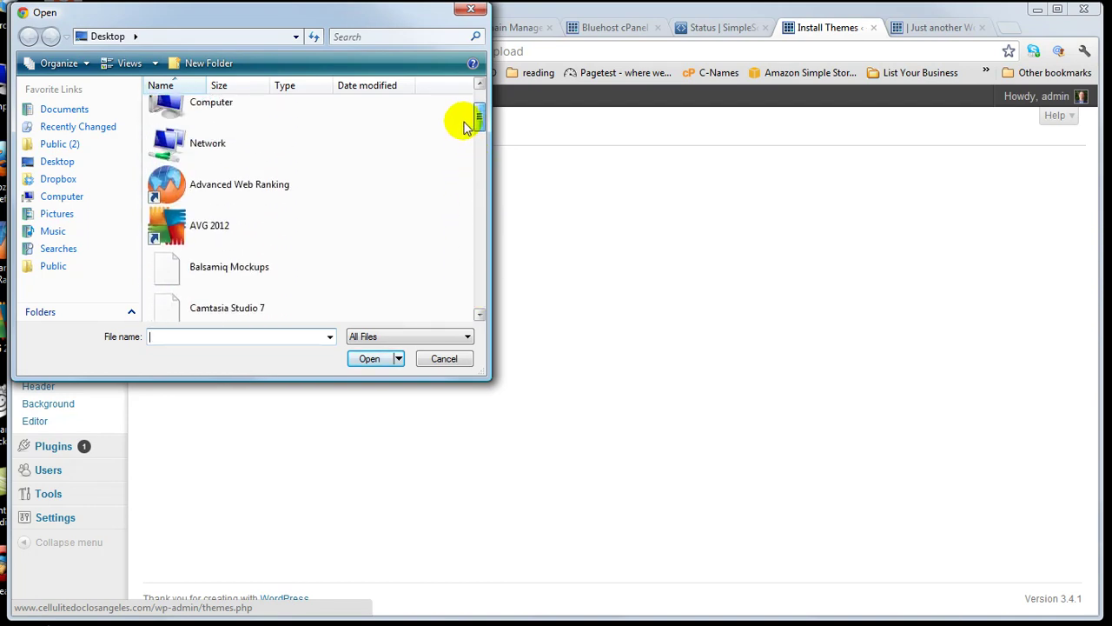
pyautogui.moveTo(465, 128)
pyautogui.mouseDown()
pyautogui.moveTo(459, 104)
pyautogui.moveTo(460, 133)
pyautogui.mouseUp()
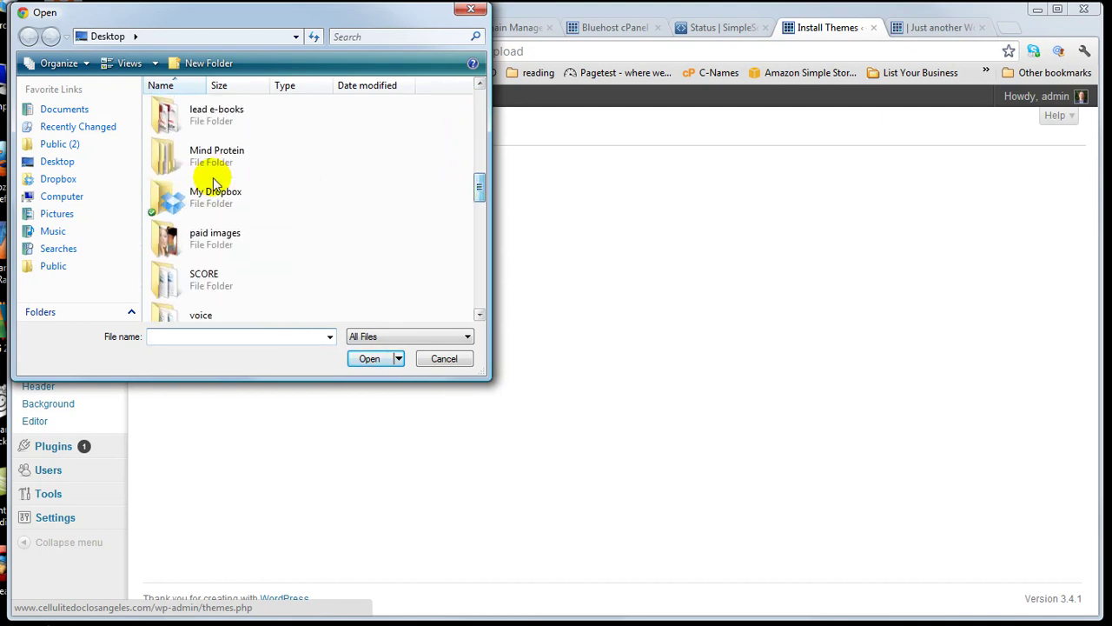
pyautogui.doubleClick(252, 197)
pyautogui.moveTo(479, 102); pyautogui.dragTo(477, 180)
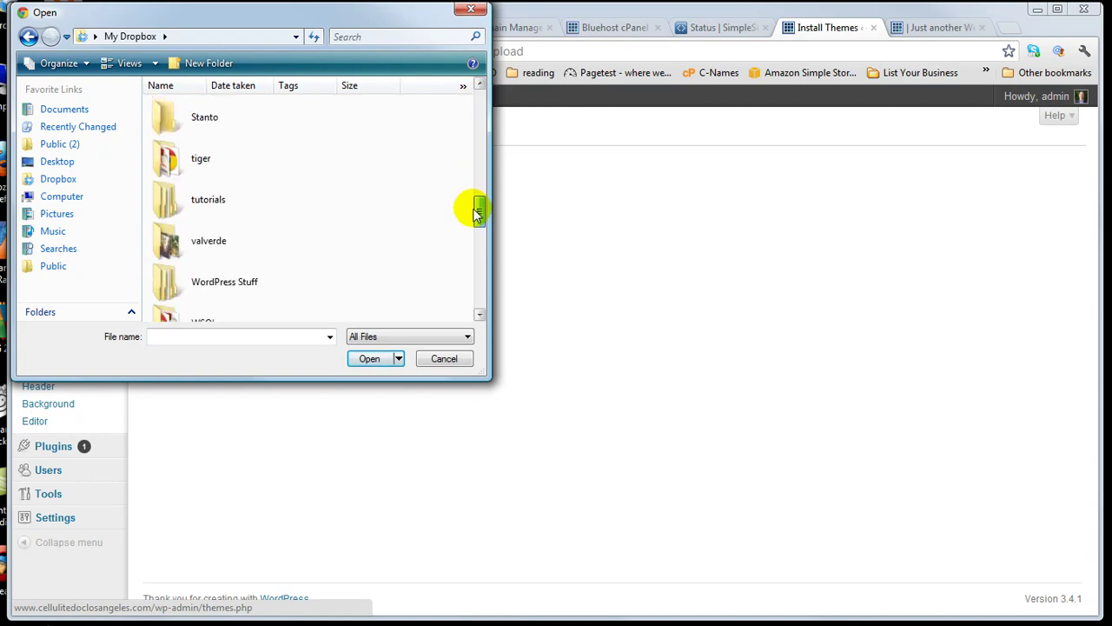
pyautogui.doubleClick(256, 218)
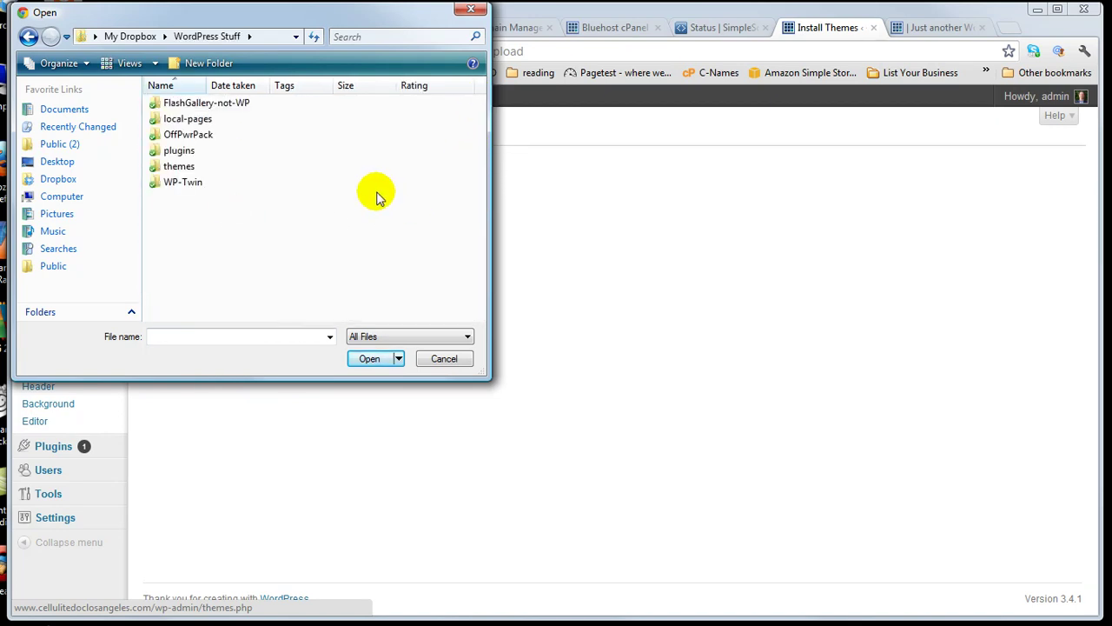
pyautogui.doubleClick(178, 166)
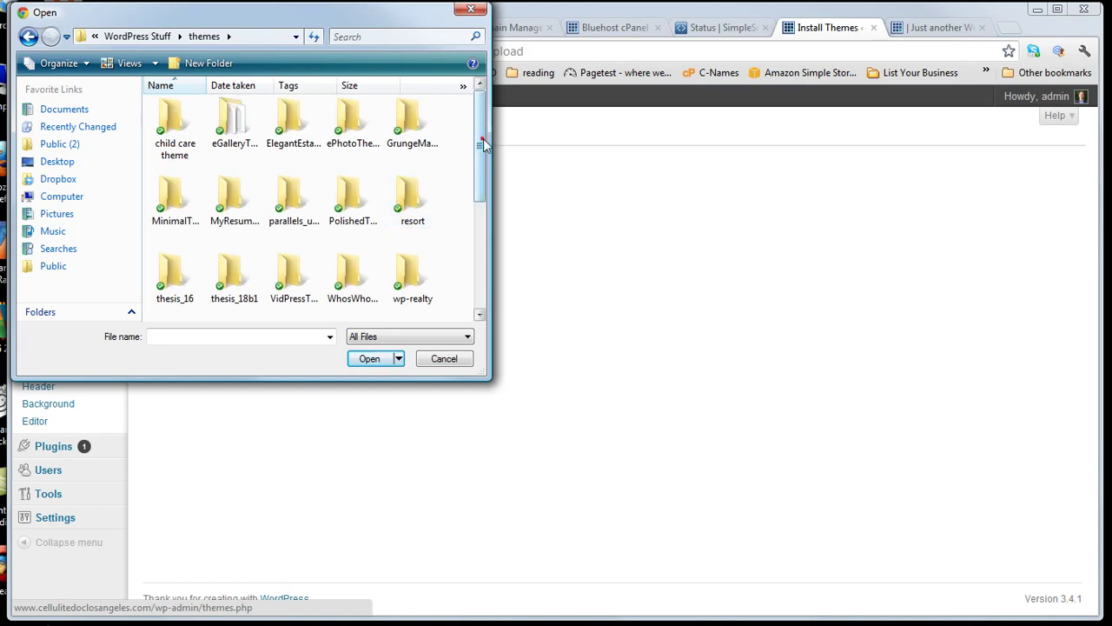
pyautogui.moveTo(484, 142); pyautogui.dragTo(482, 251)
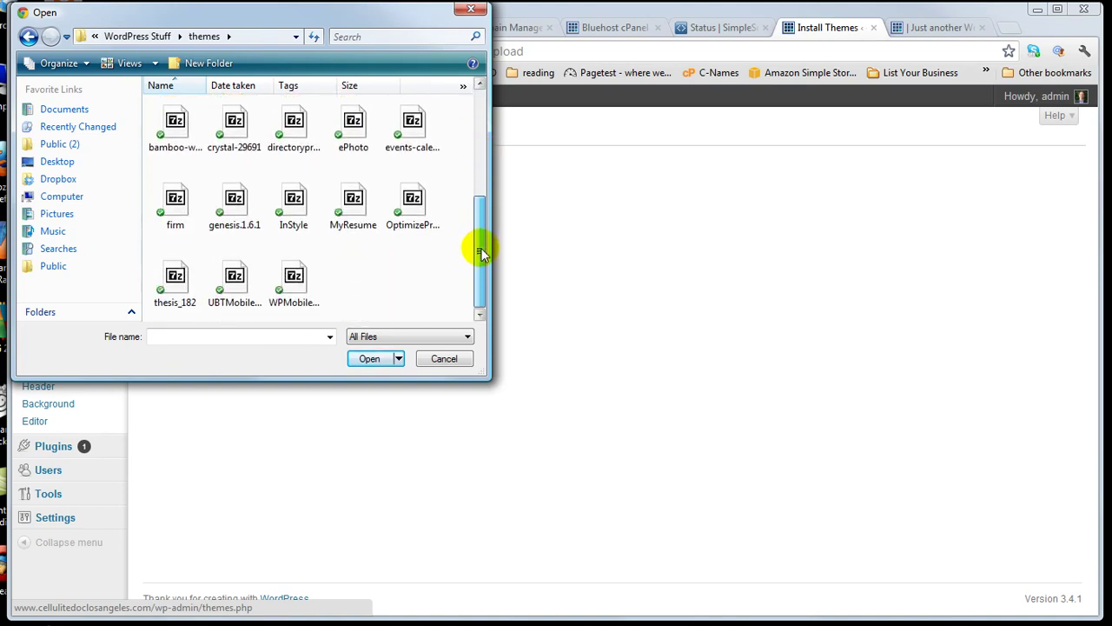
pyautogui.click(177, 292)
pyautogui.doubleClick(178, 292)
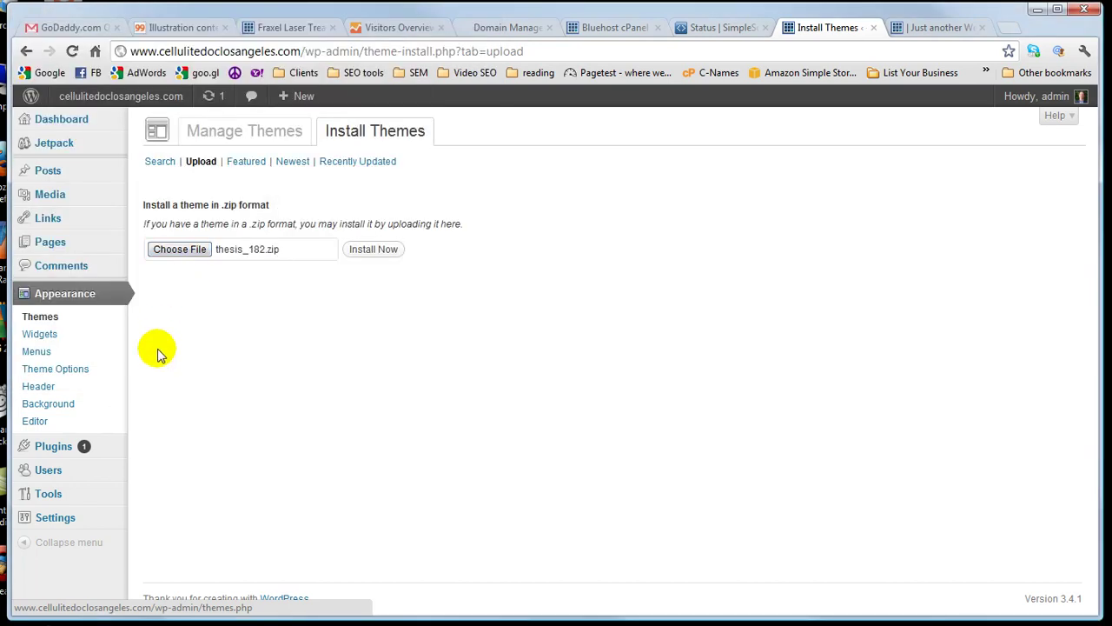
# Install and activate Thesis 1.8.2, then reload the live site to see the new layout
pyautogui.click(379, 253)
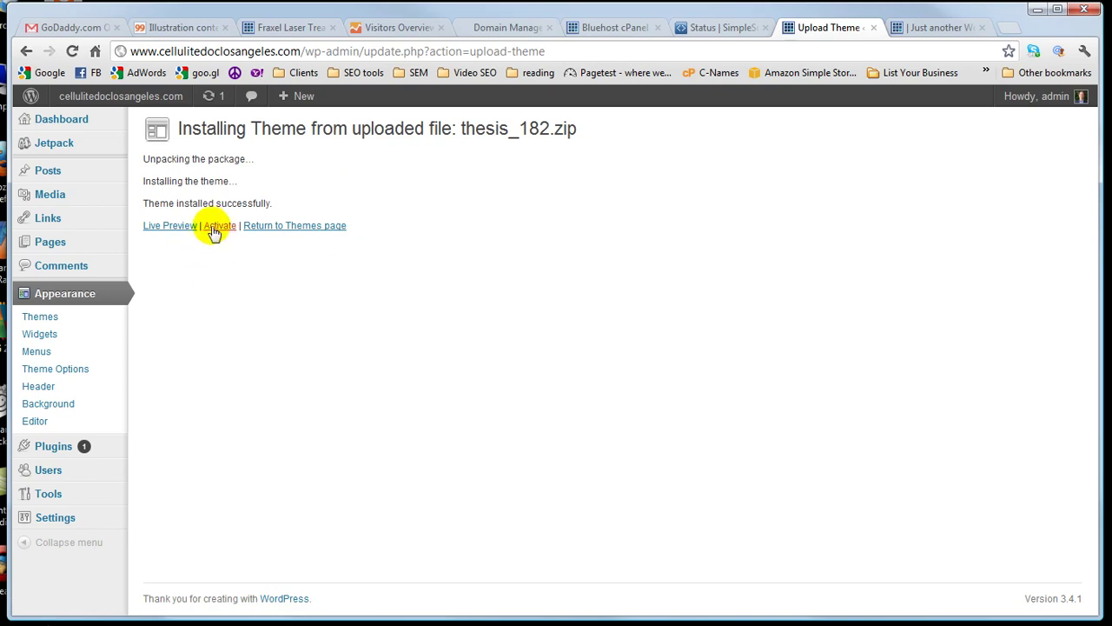
pyautogui.click(217, 227)
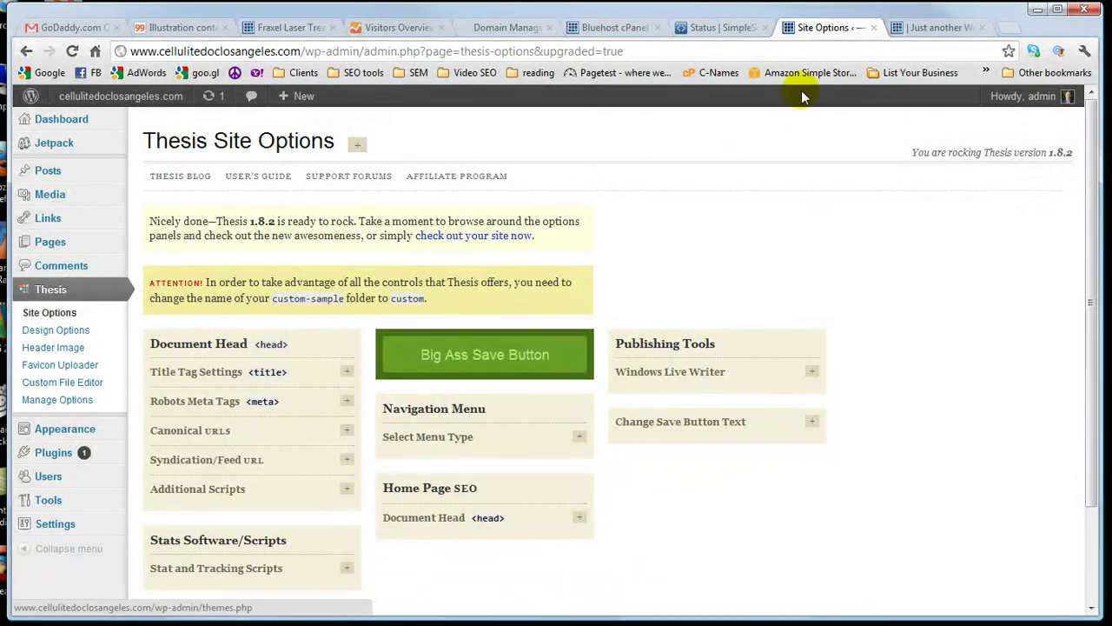
pyautogui.click(937, 28)
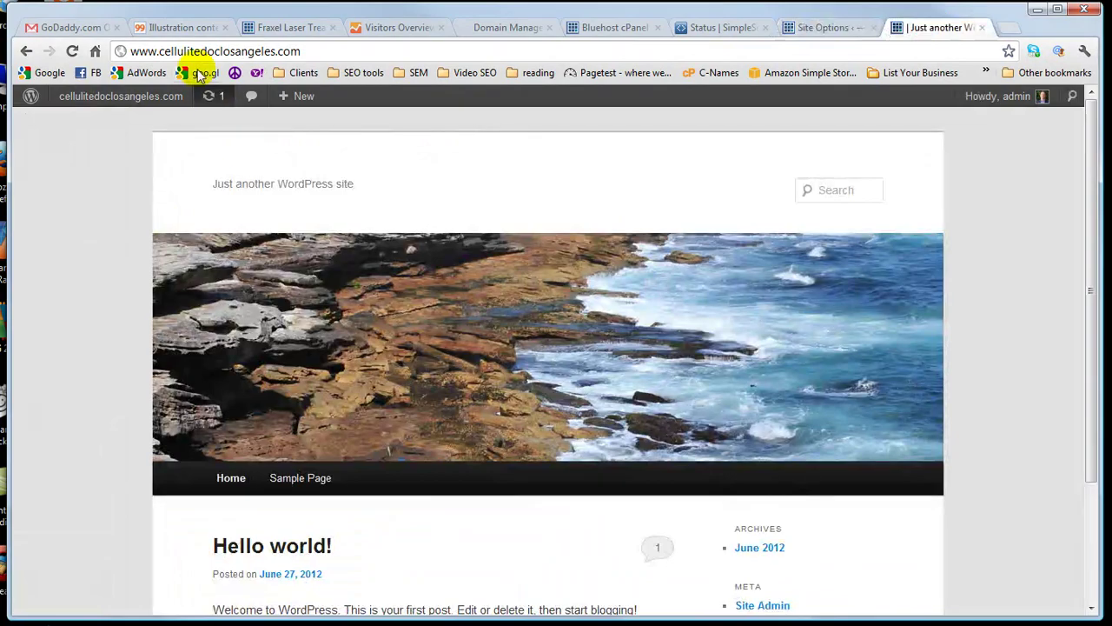
pyautogui.click(74, 52)
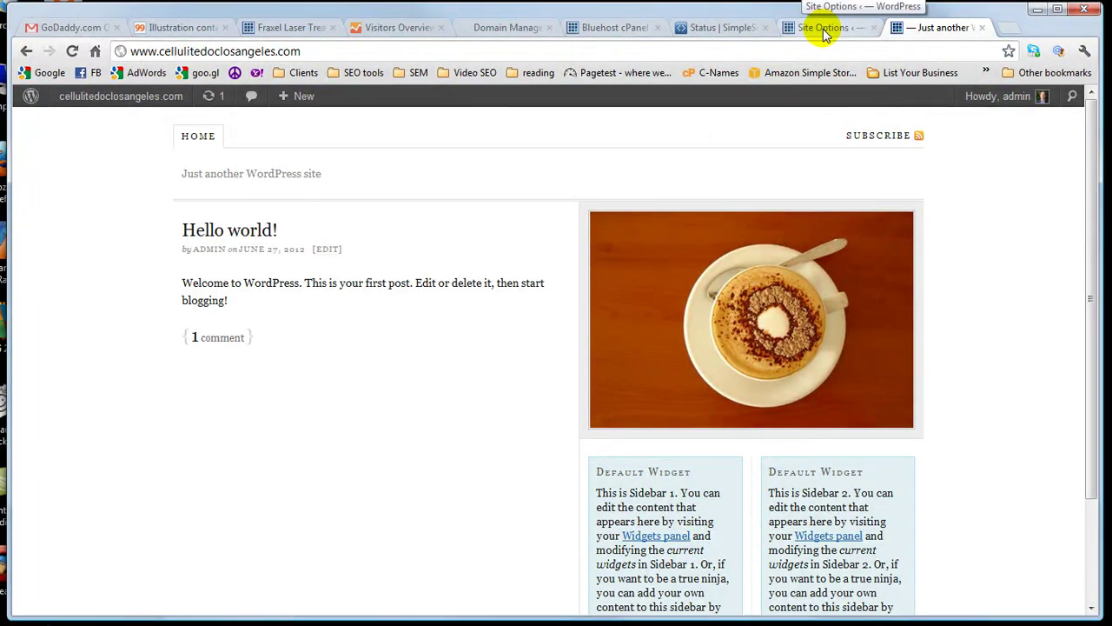
# Load fraxelnewyork.net in a new tab and scroll through it as a design reference
pyautogui.click(1010, 29)
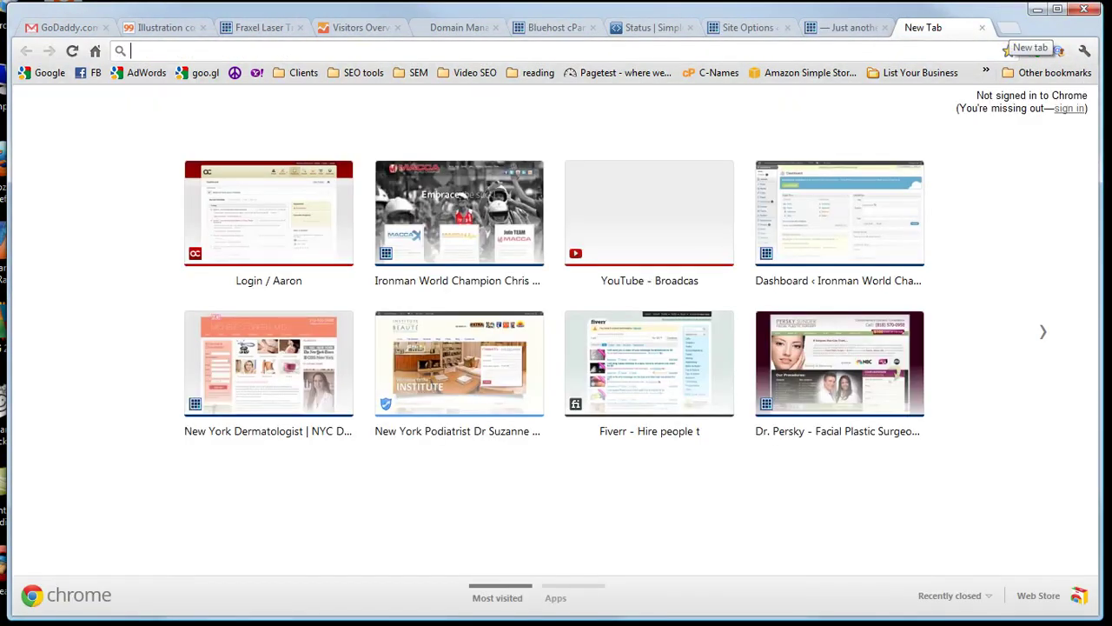
pyautogui.write('frax')
pyautogui.press('Return')
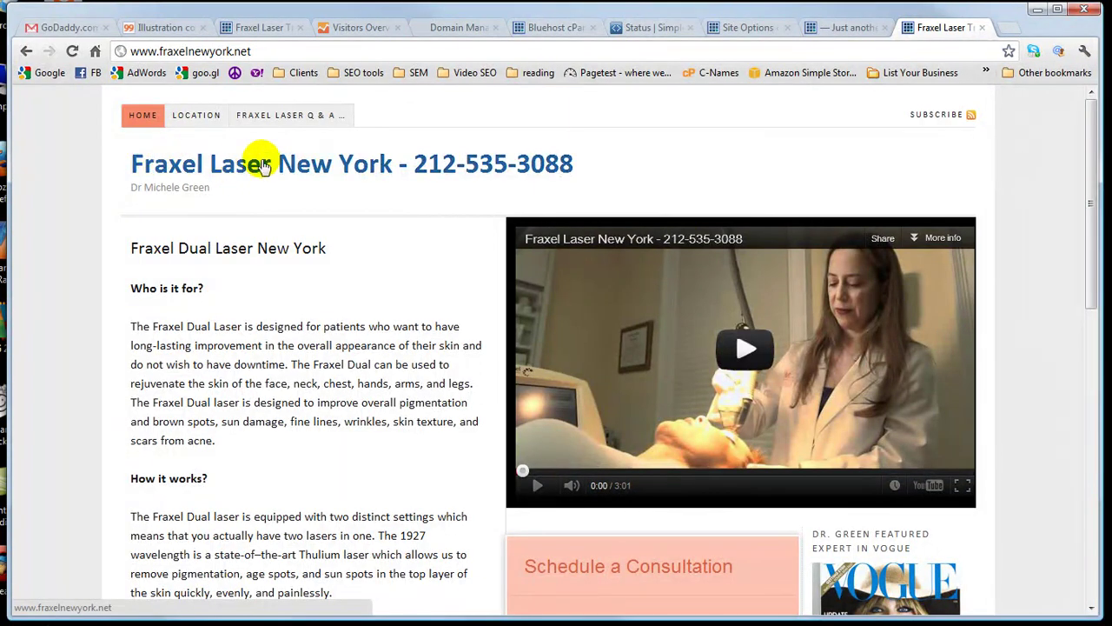
pyautogui.scroll(-1, 825, 330)
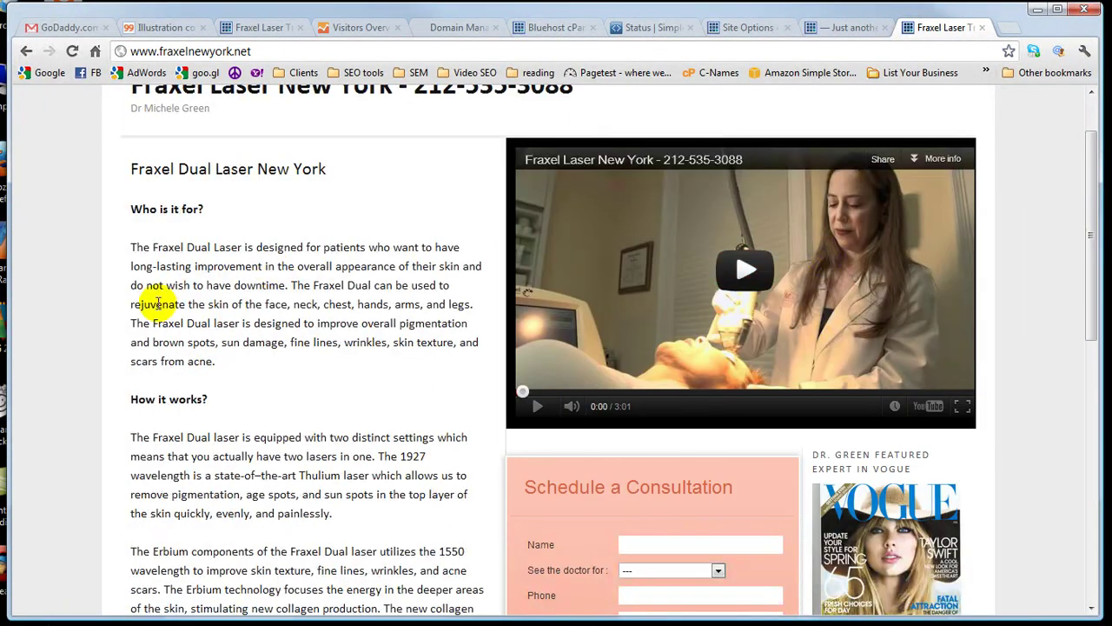
pyautogui.scroll(1, 208, 339)
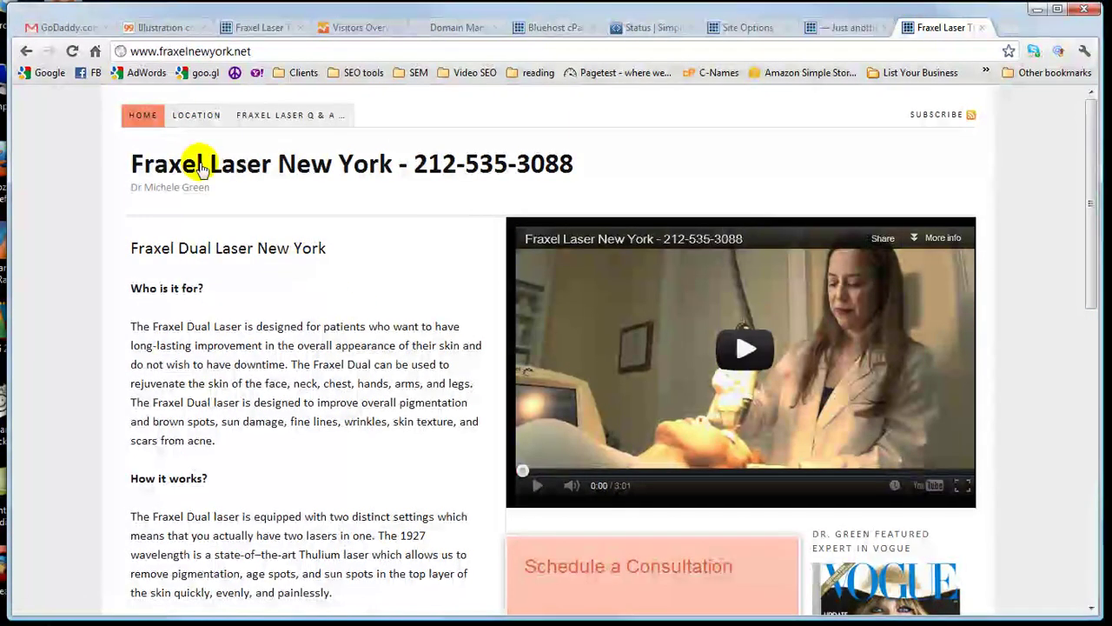
pyautogui.scroll(-3, 318, 300)
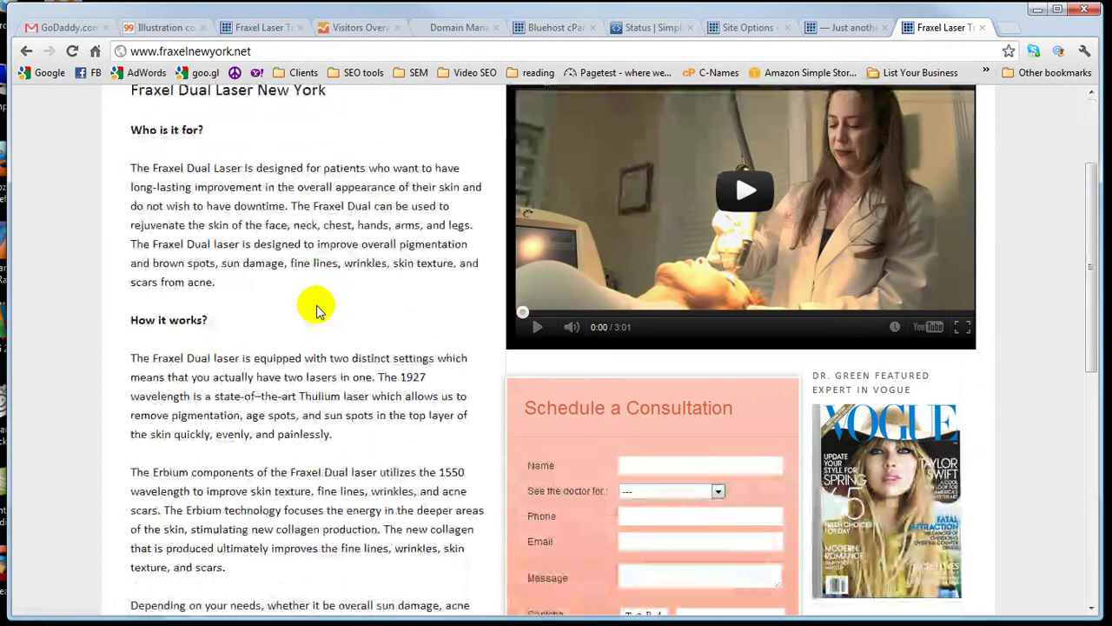
pyautogui.scroll(-5, 683, 432)
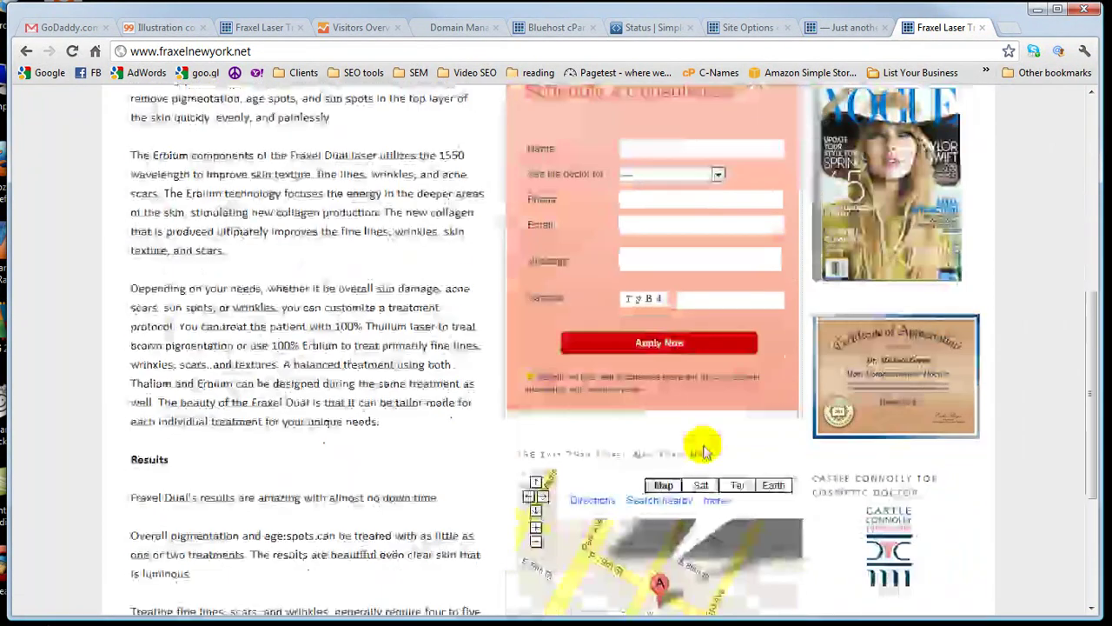
pyautogui.scroll(8, 683, 432)
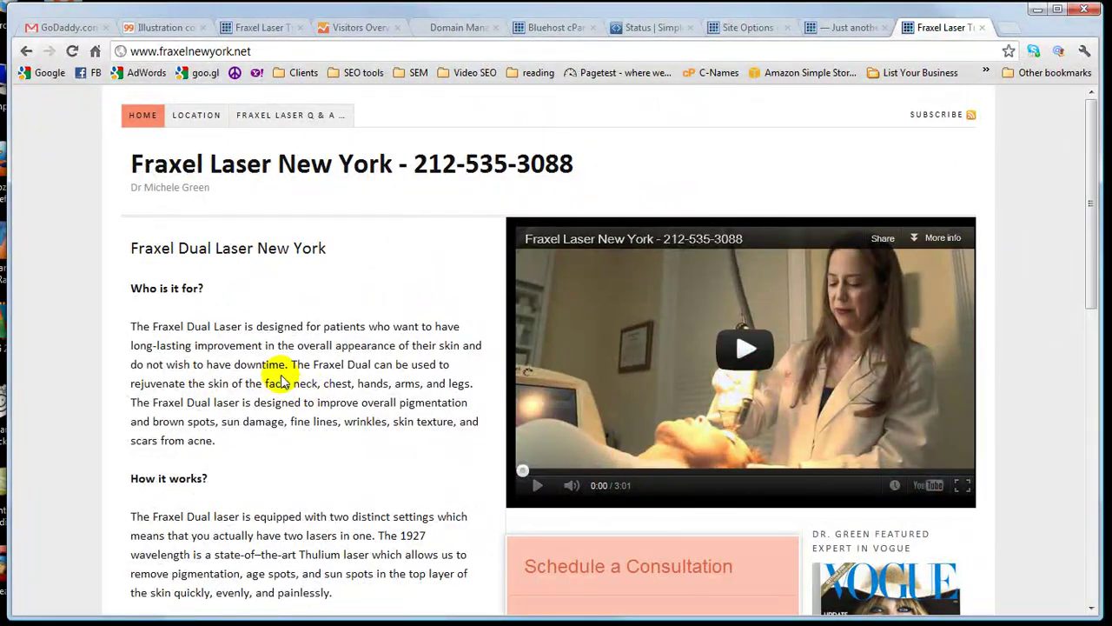
# In Thesis Design Options, change the Site Layout columns from 3 to 2
pyautogui.click(854, 31)
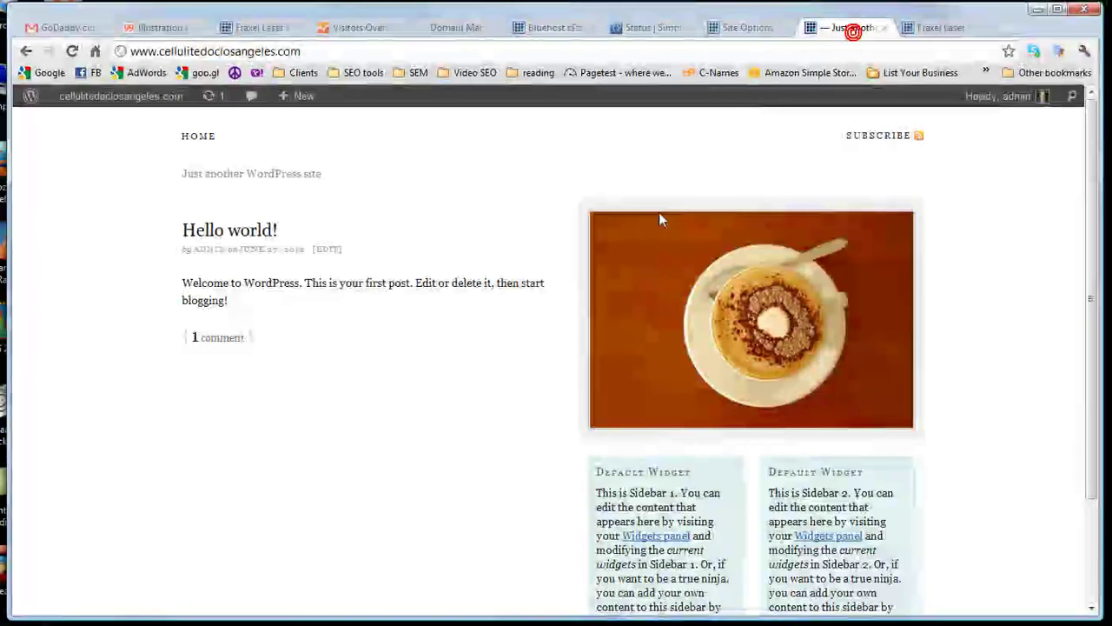
pyautogui.click(749, 29)
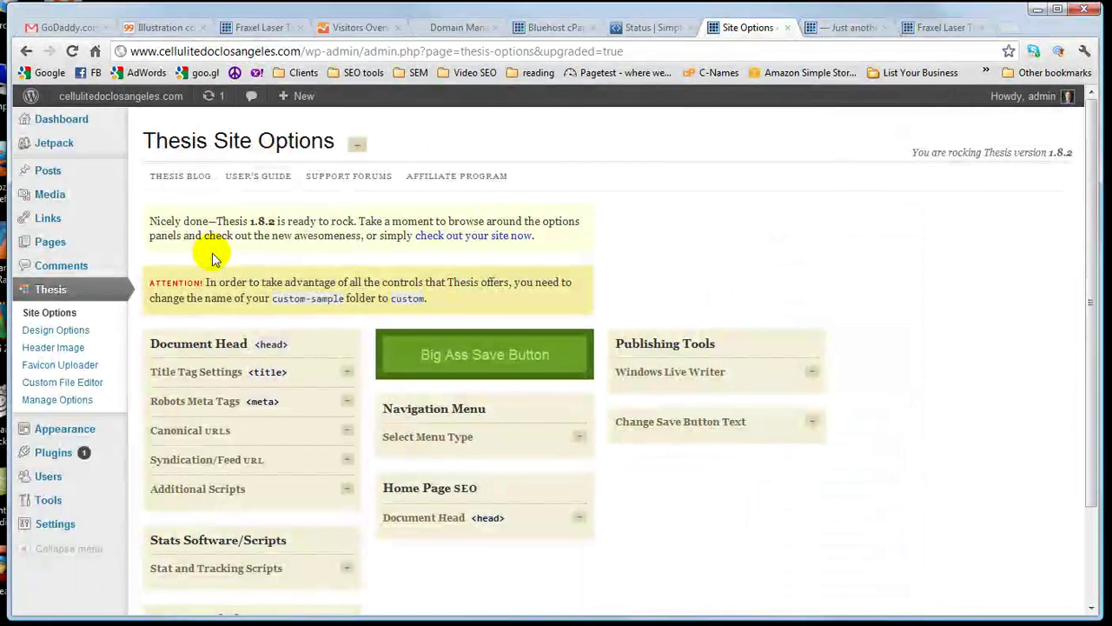
pyautogui.scroll(-3, 223, 434)
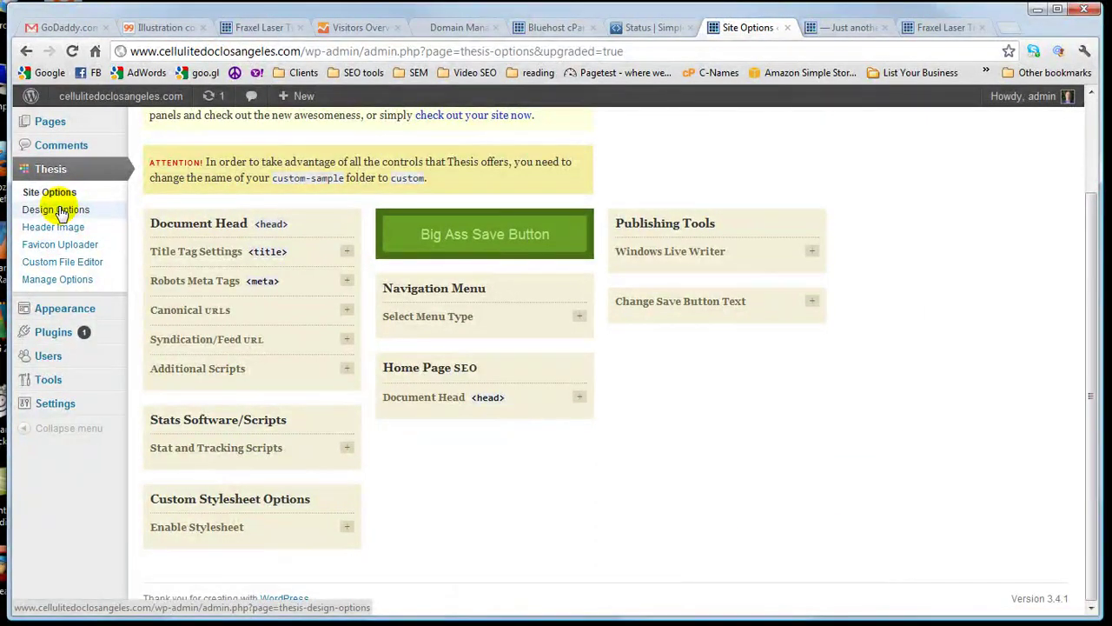
pyautogui.click(59, 210)
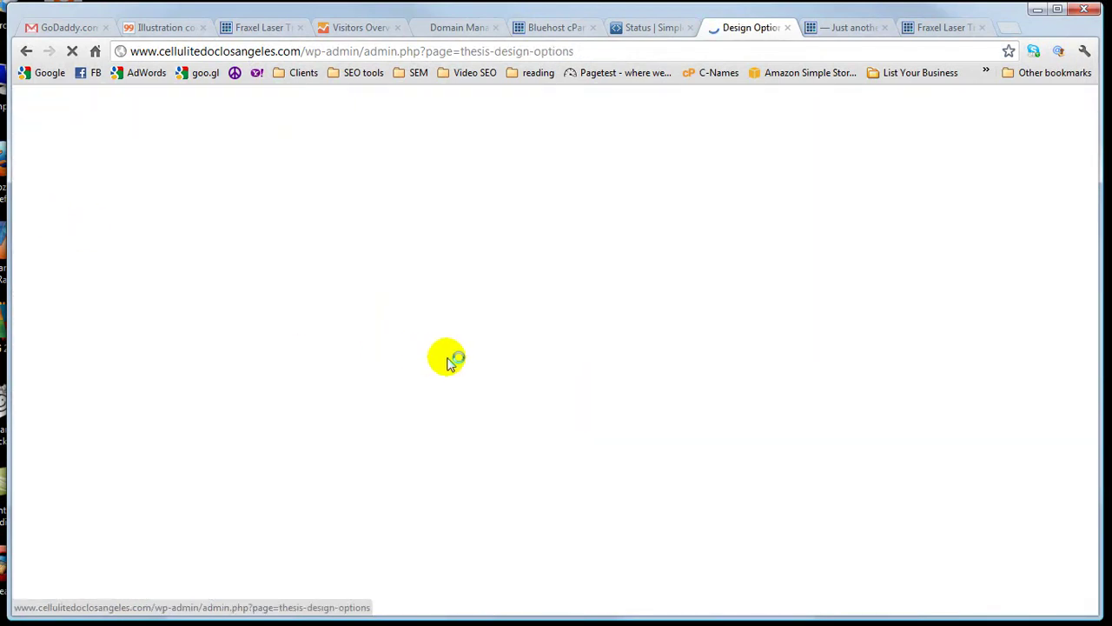
pyautogui.scroll(-1, 368, 358)
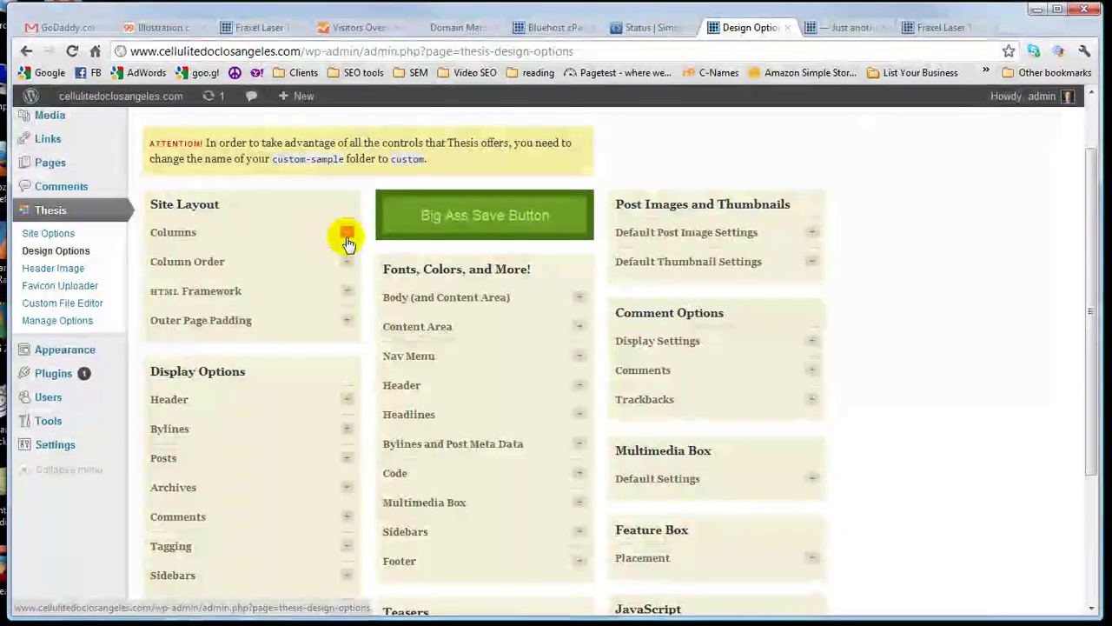
pyautogui.click(347, 232)
pyautogui.click(217, 295)
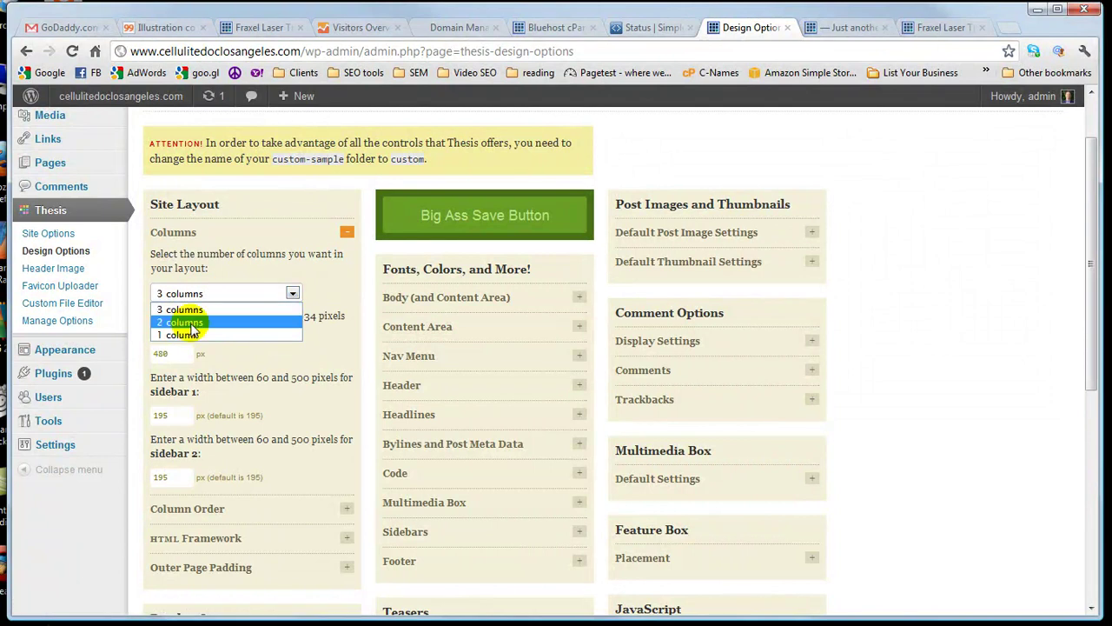
pyautogui.click(188, 321)
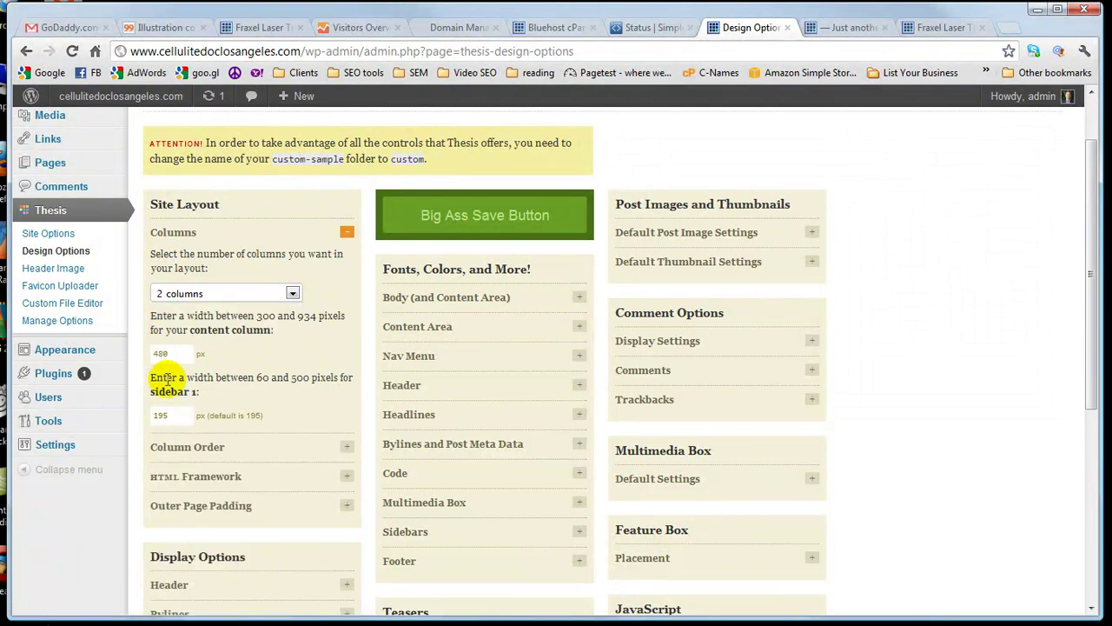